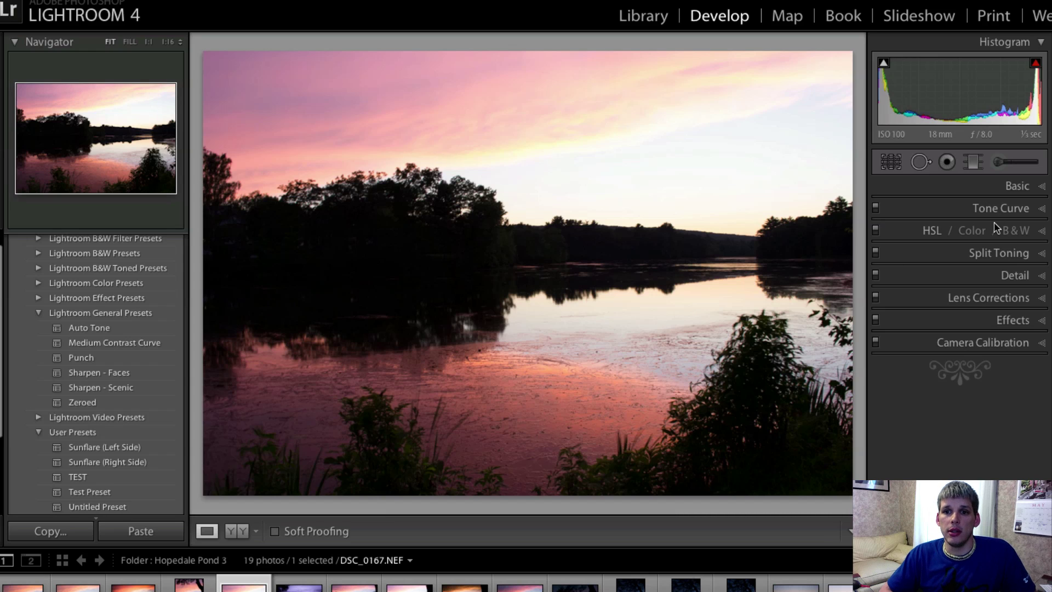
Step: Expand and then collapse the Basic tone and colour adjustments panel
click(1040, 190)
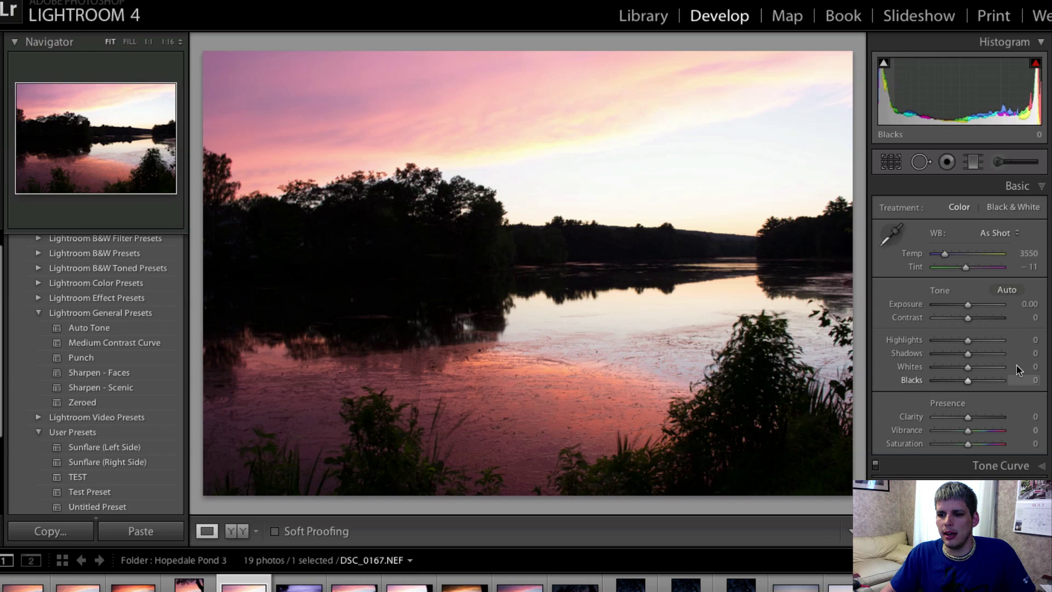
click(1033, 185)
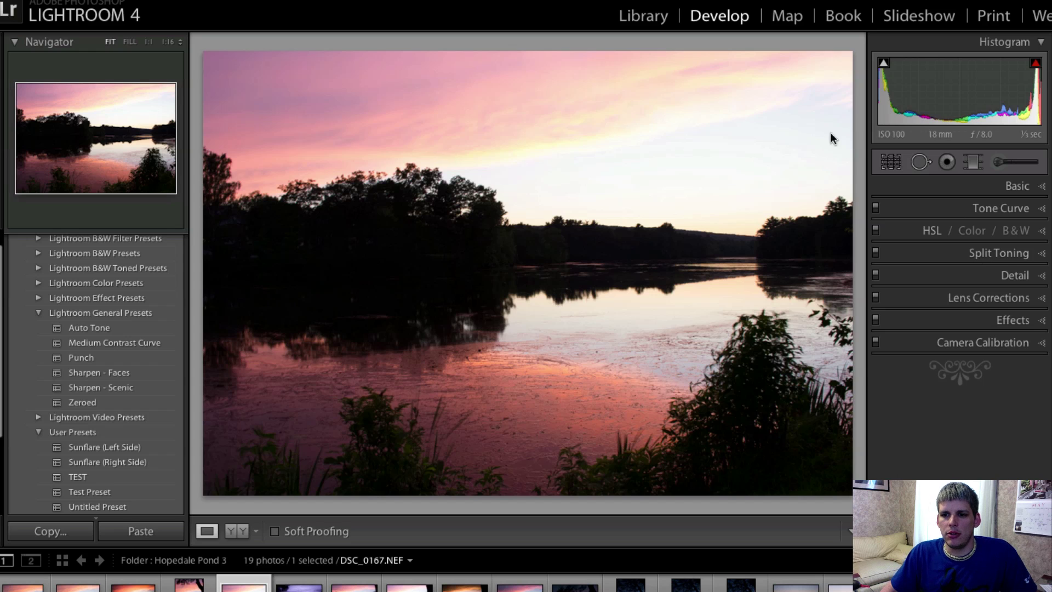
scroll(68, 346, up, 1)
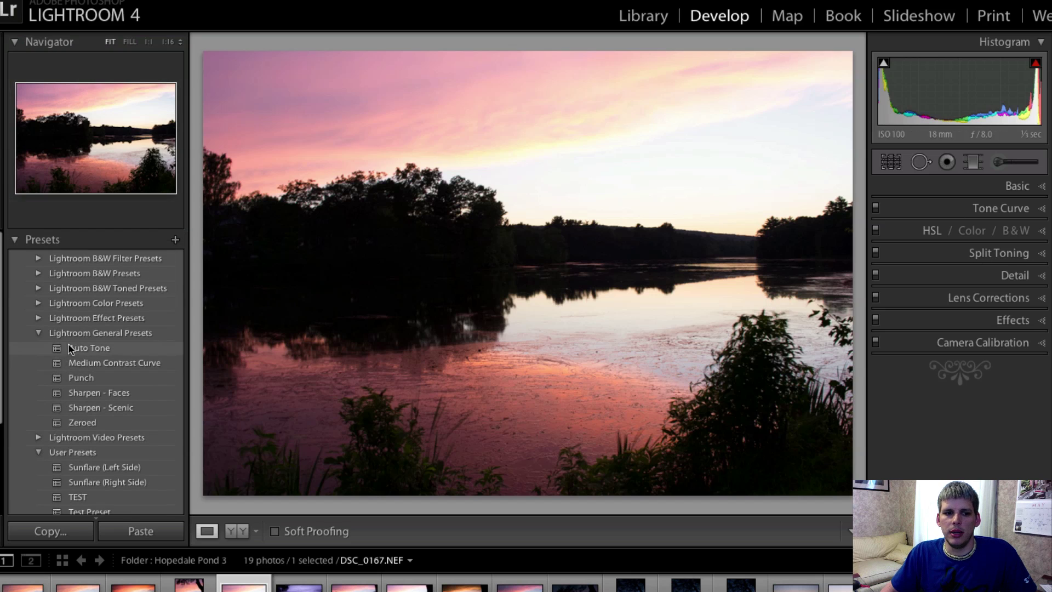
Step: Collapse and restore the Presets list, then fold the Lightroom General Presets and User Presets folders
click(50, 244)
click(49, 241)
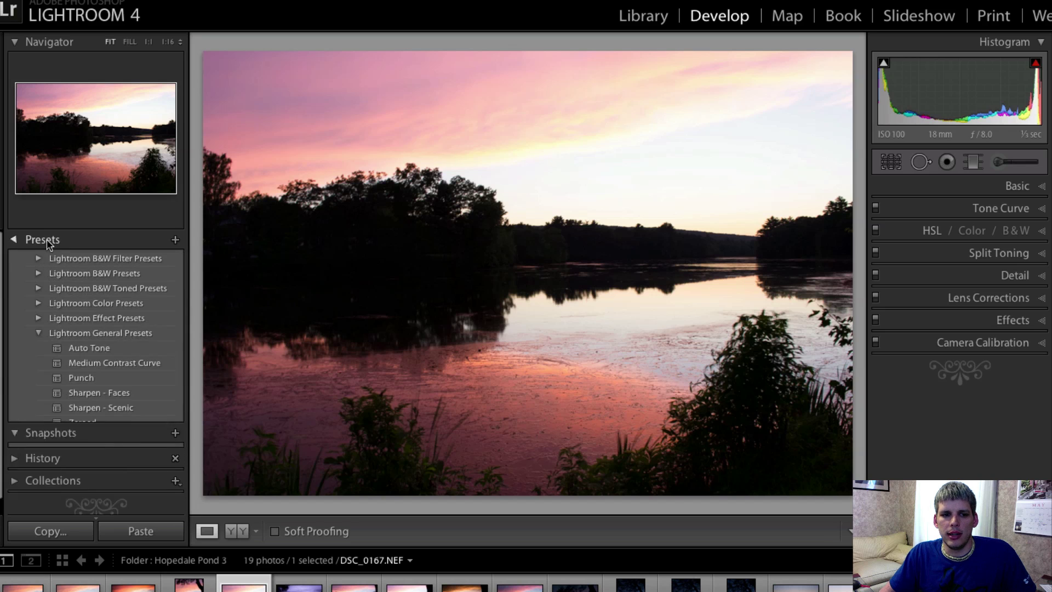
click(39, 333)
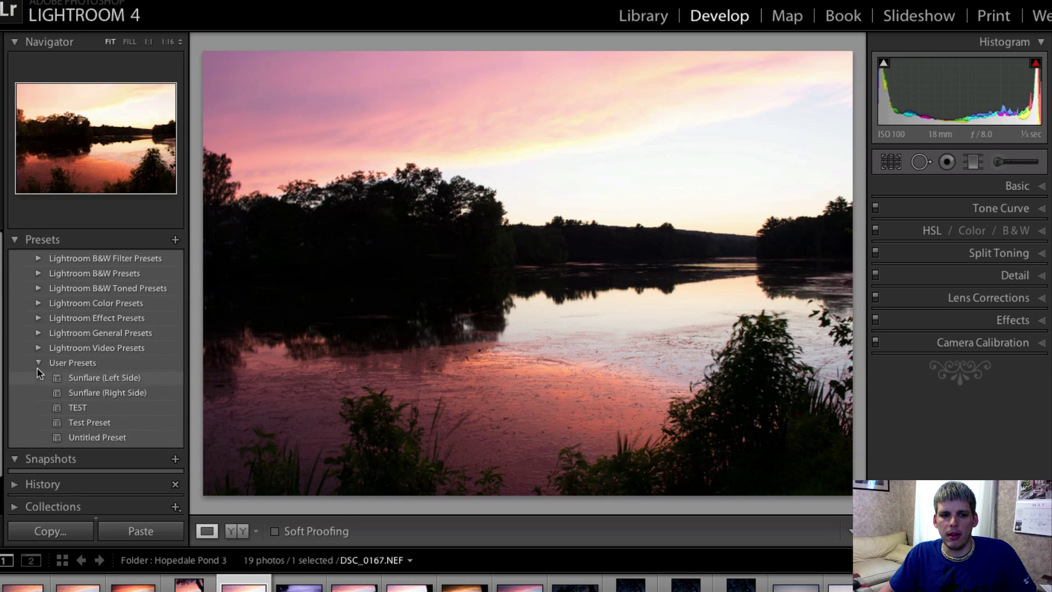
click(38, 364)
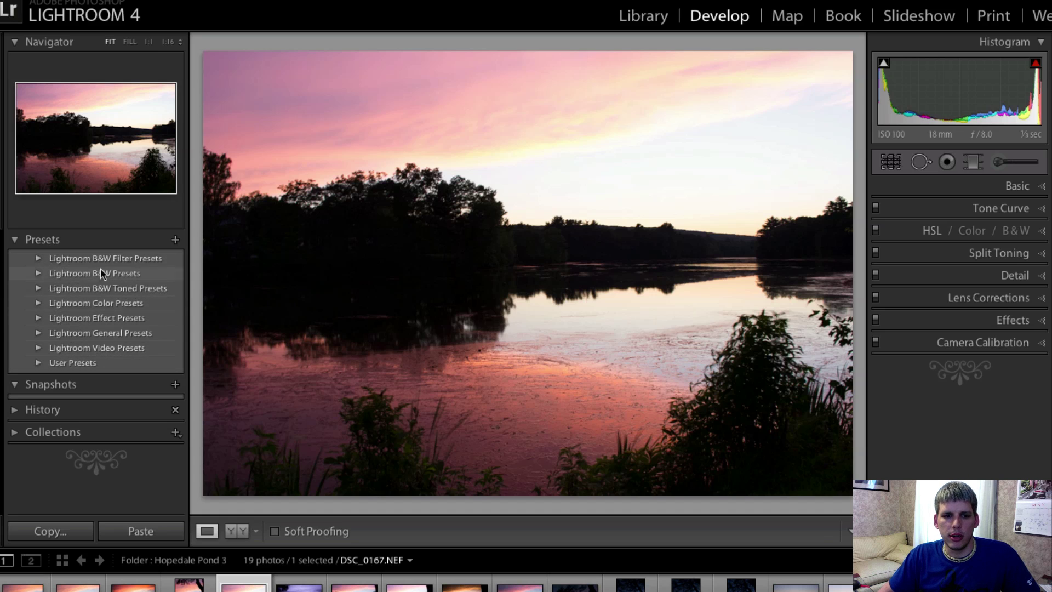
Step: Apply the Red Filter black-and-white preset from Lightroom B&W Filter Presets
click(39, 259)
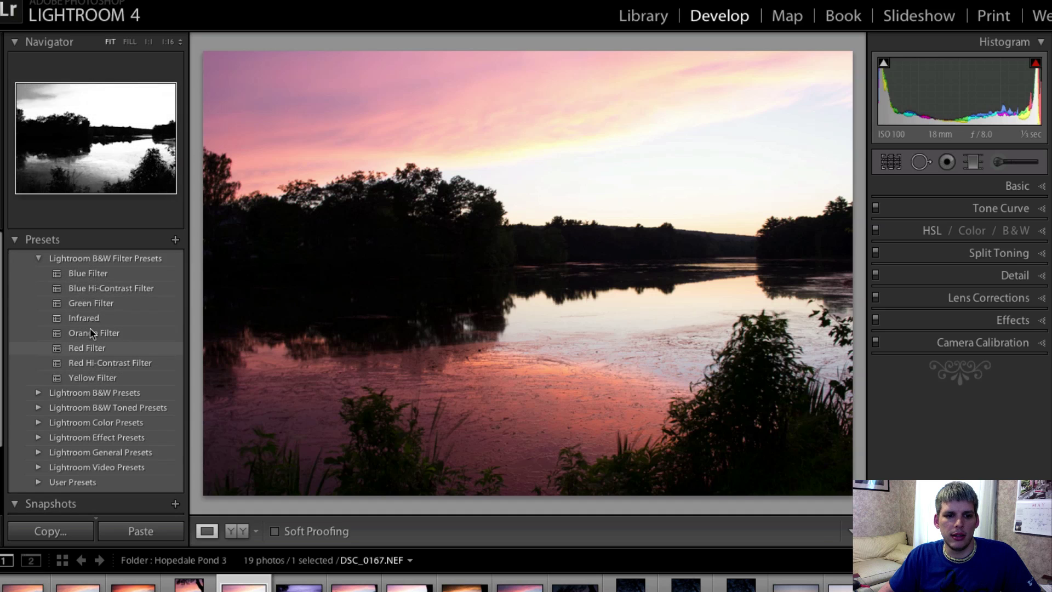
click(57, 261)
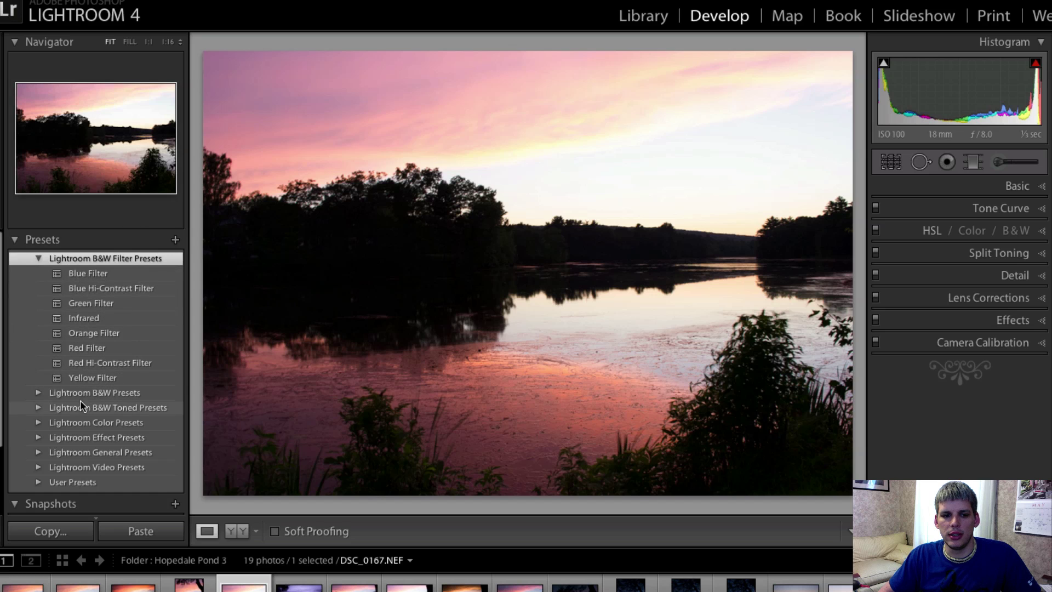
click(83, 348)
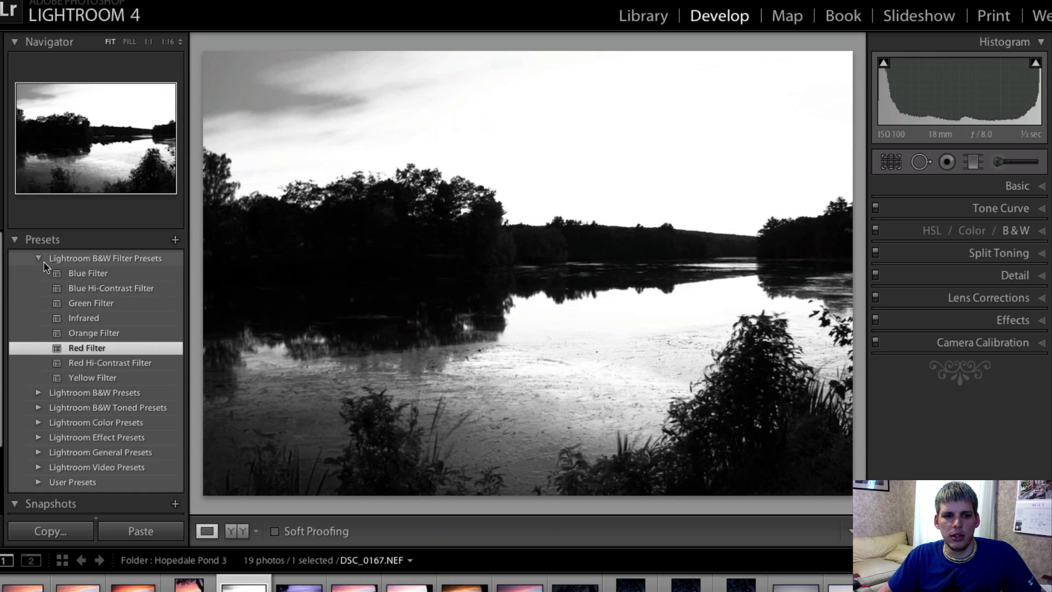
scroll(44, 395, down, 3)
scroll(33, 343, up, 3)
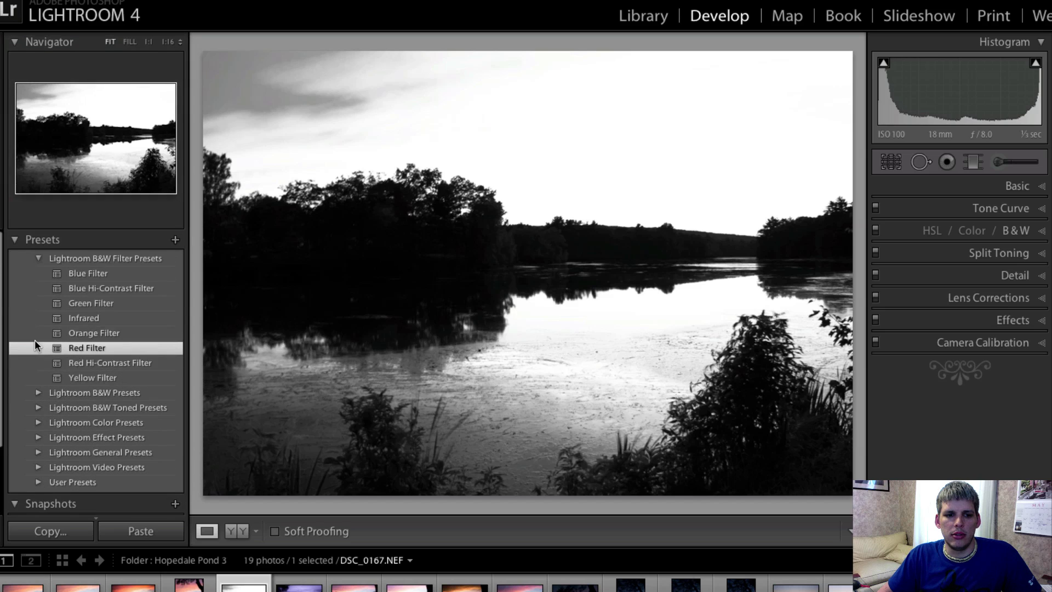
Step: Switch to the Old Polar preset from Lightroom Color Presets and collapse the folders
click(38, 257)
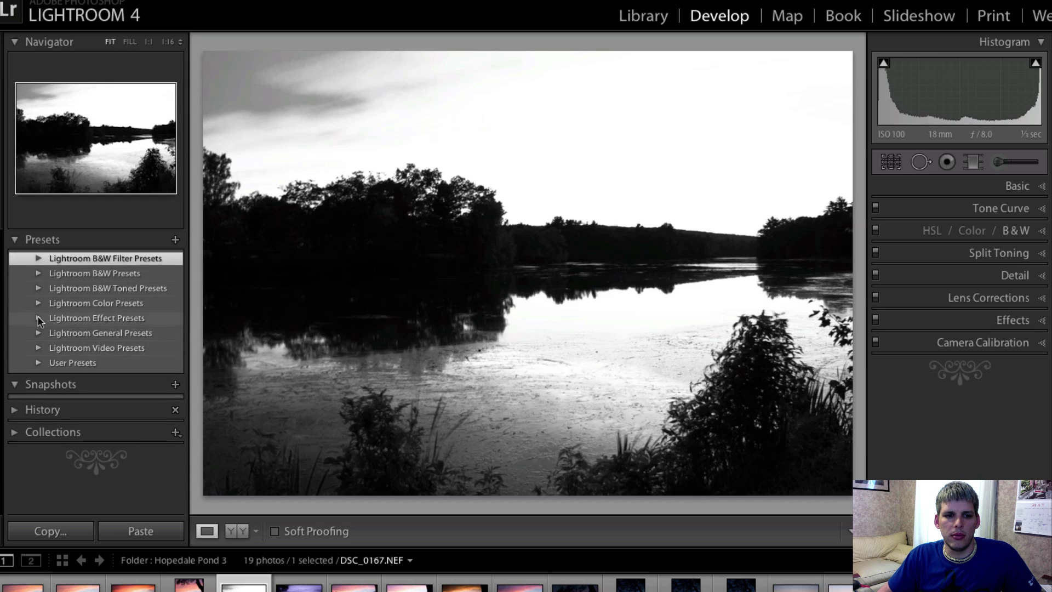
click(61, 307)
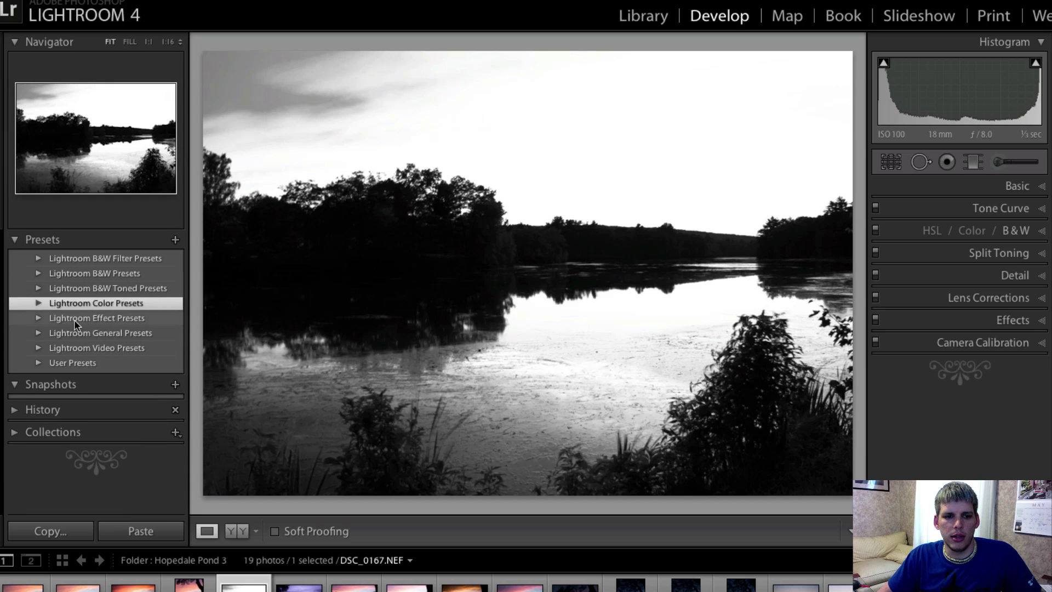
click(47, 306)
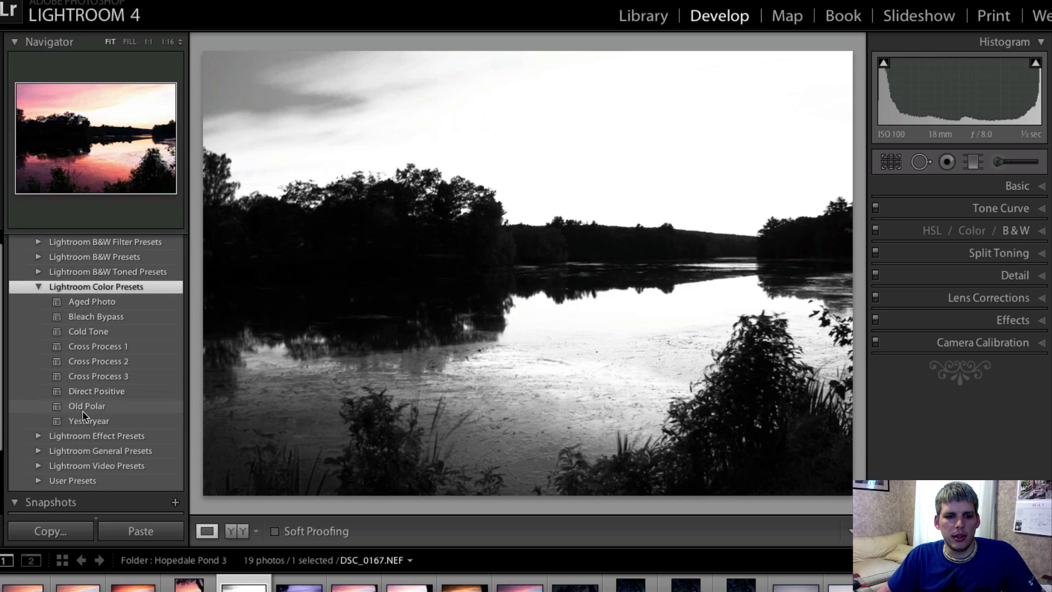
click(80, 407)
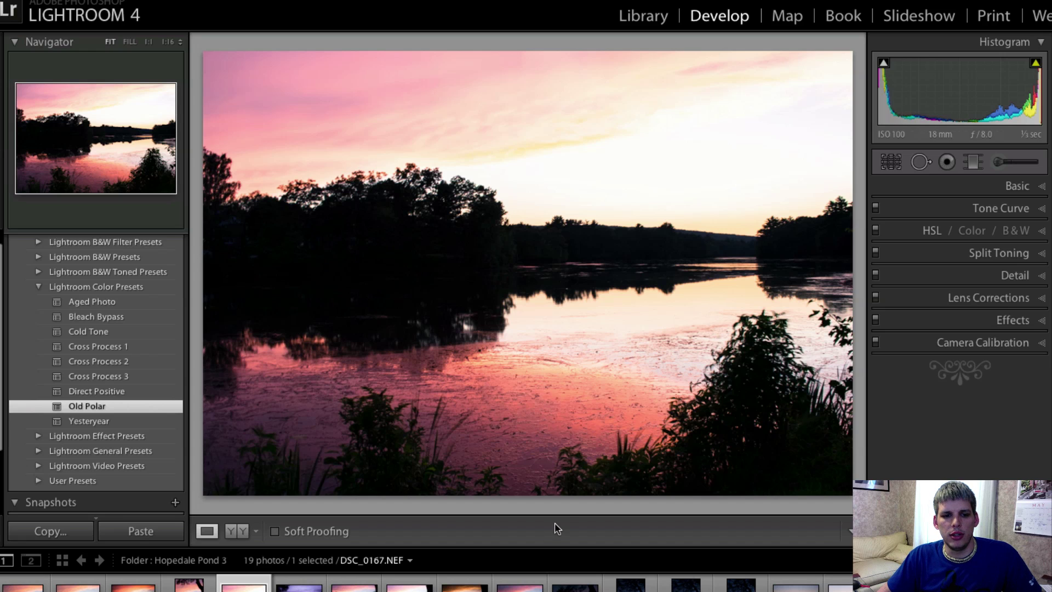
click(38, 287)
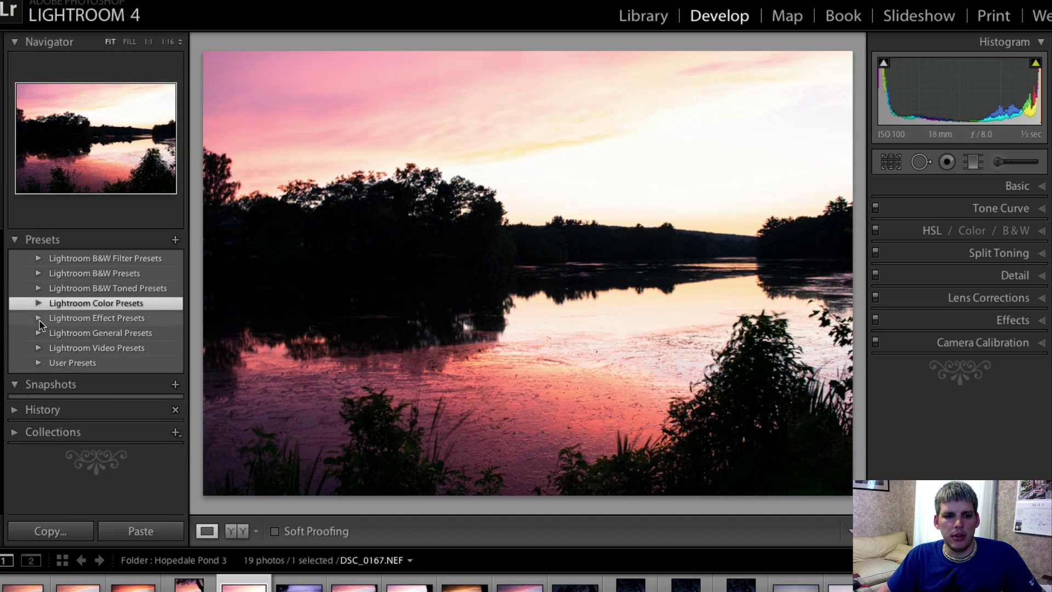
Step: Apply the Vignette 2 and Grain - Heavy effect presets, then the Punch general preset
click(39, 319)
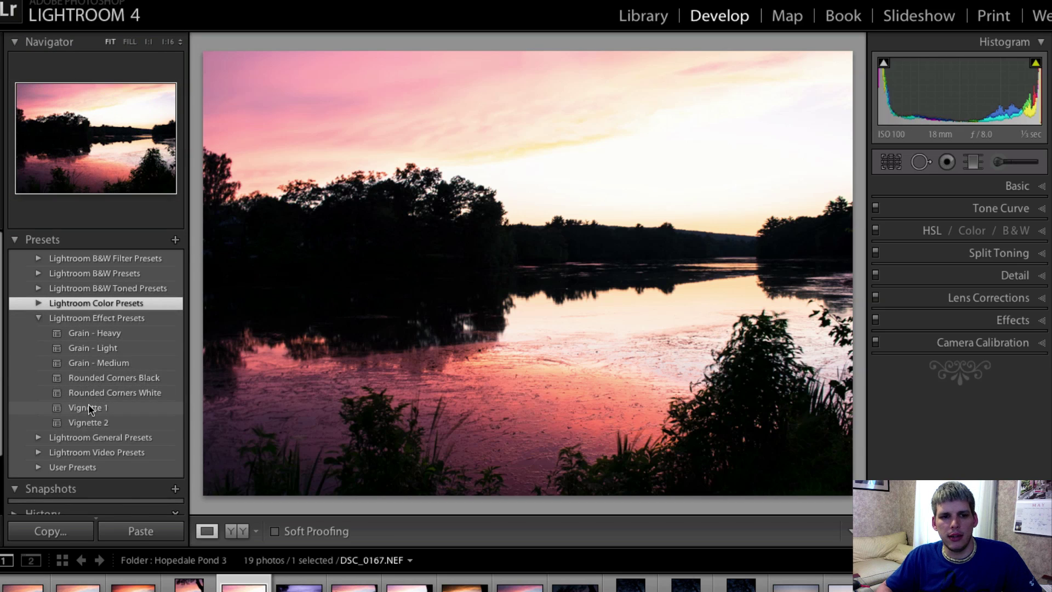
click(91, 422)
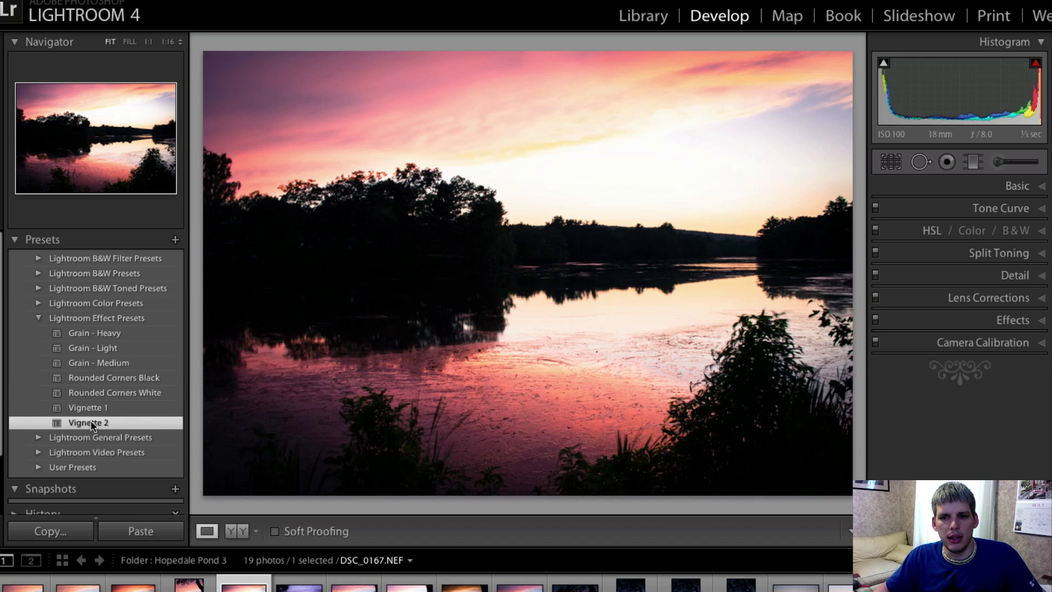
click(94, 333)
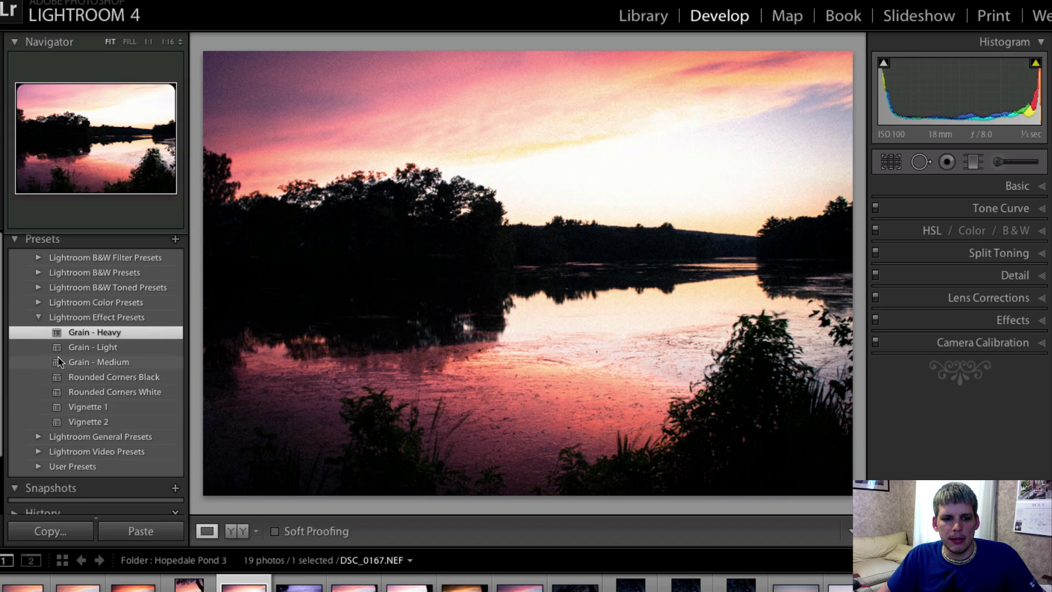
click(38, 317)
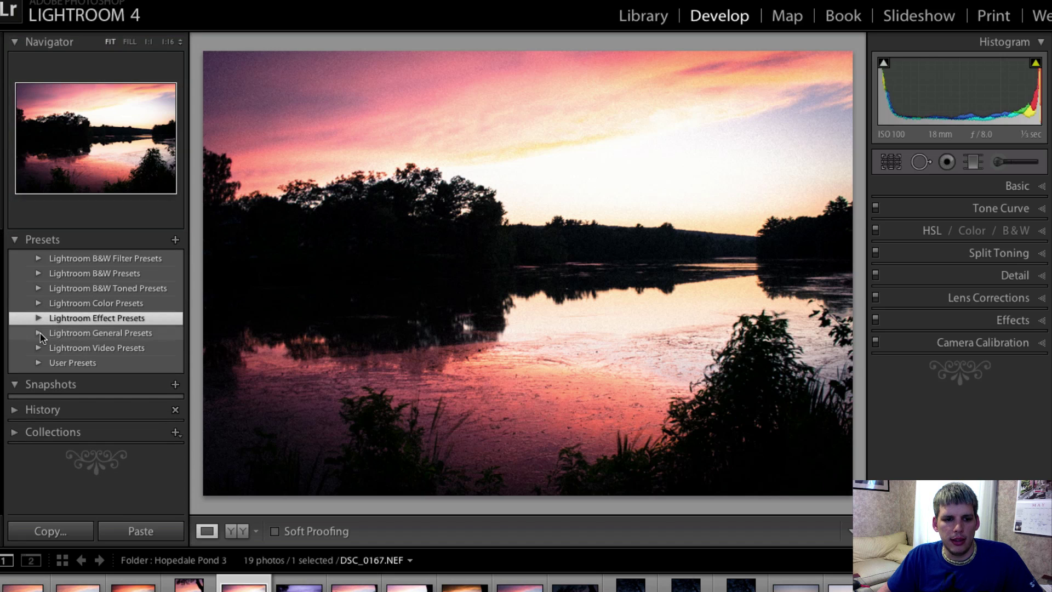
click(42, 333)
click(115, 378)
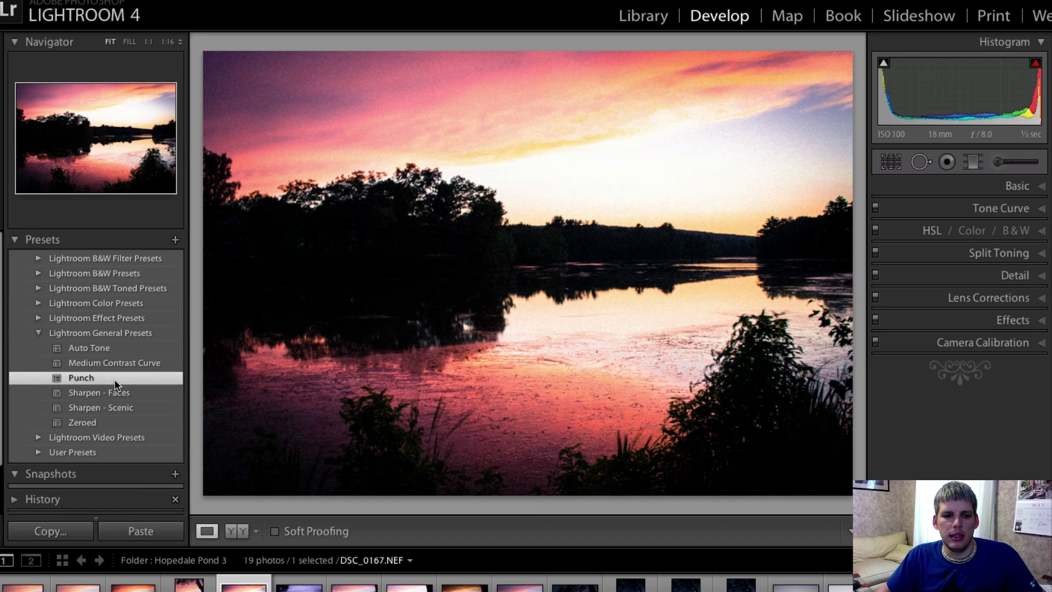
Step: Apply the Sharpen - Scenic preset and collapse Lightroom General Presets
click(121, 410)
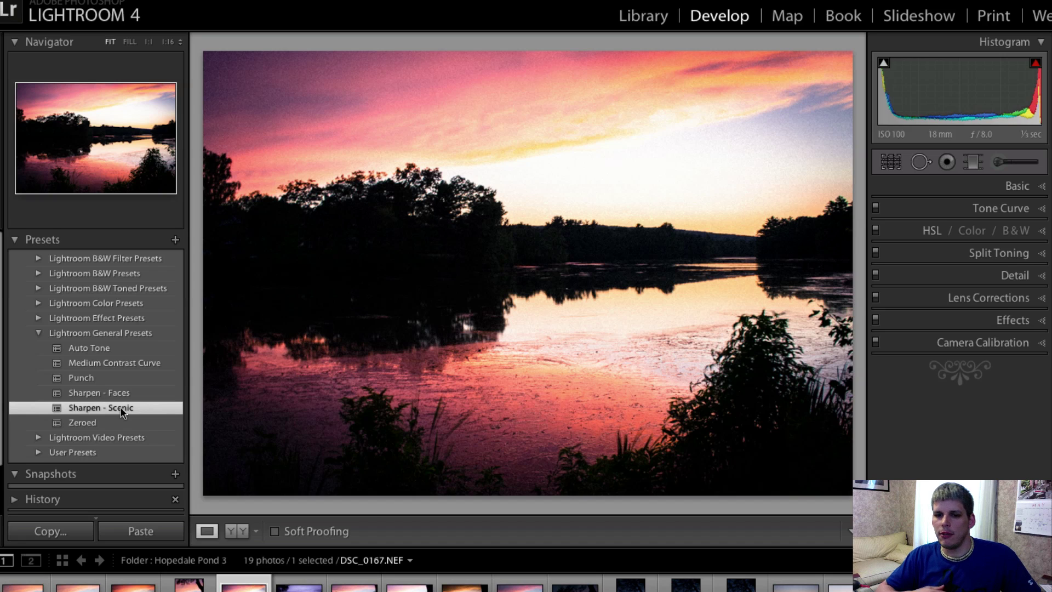
click(40, 333)
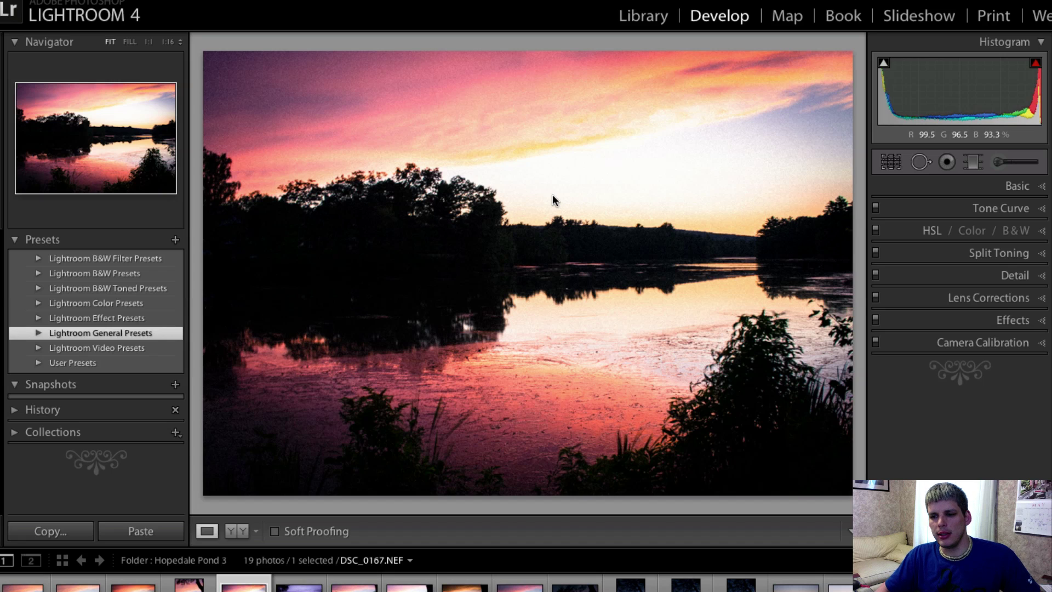
Step: In Basic, set Highlights -100, Exposure -0.70, Shadows +71, Contrast +17, Saturation -29, Vibrance +44
click(1018, 187)
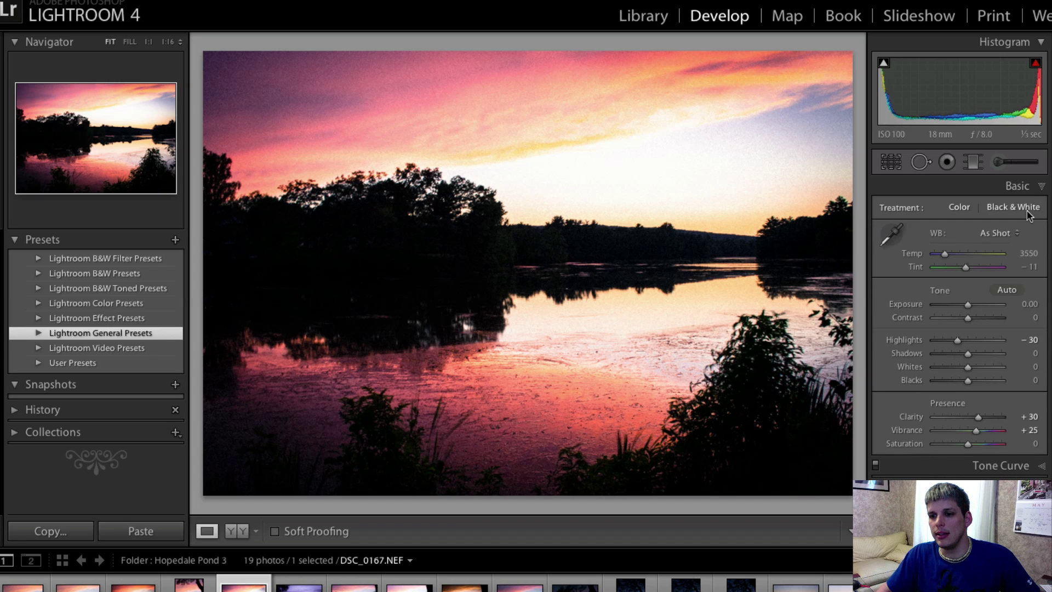
drag(959, 341, 931, 341)
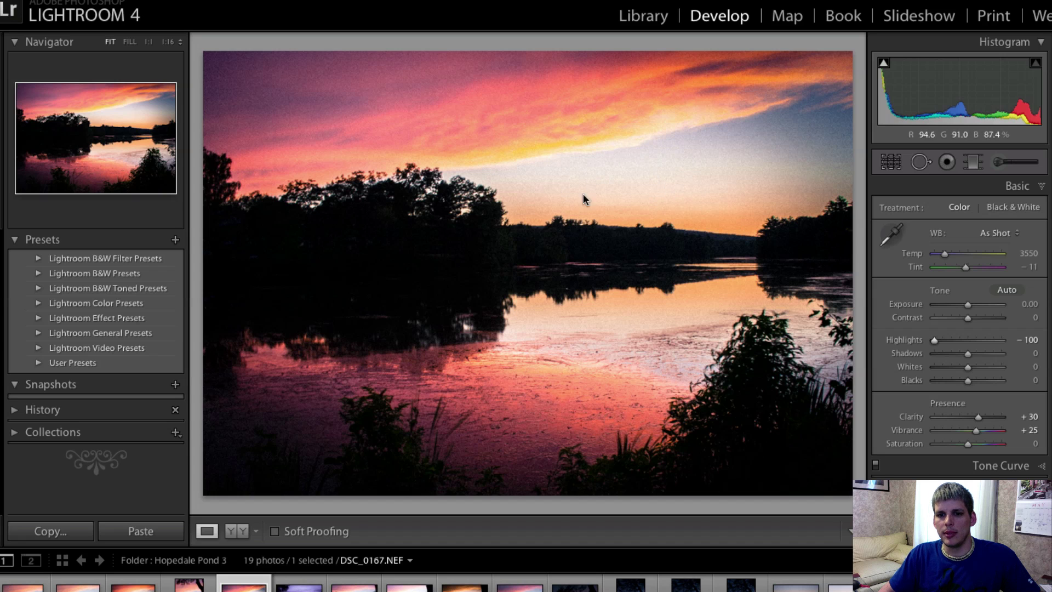
drag(968, 304, 961, 306)
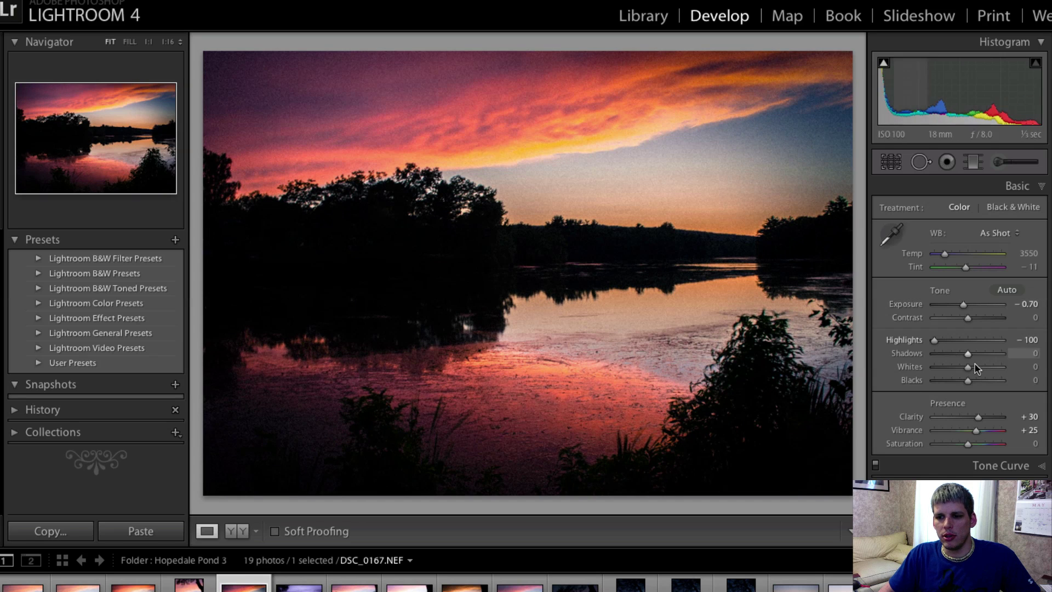
drag(968, 353, 994, 379)
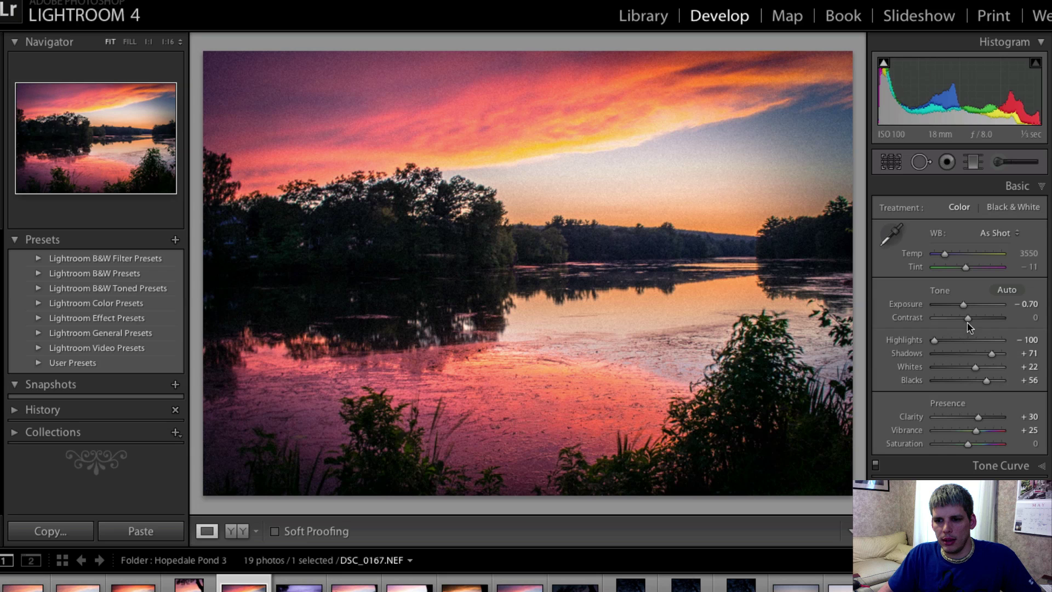
drag(968, 318, 974, 318)
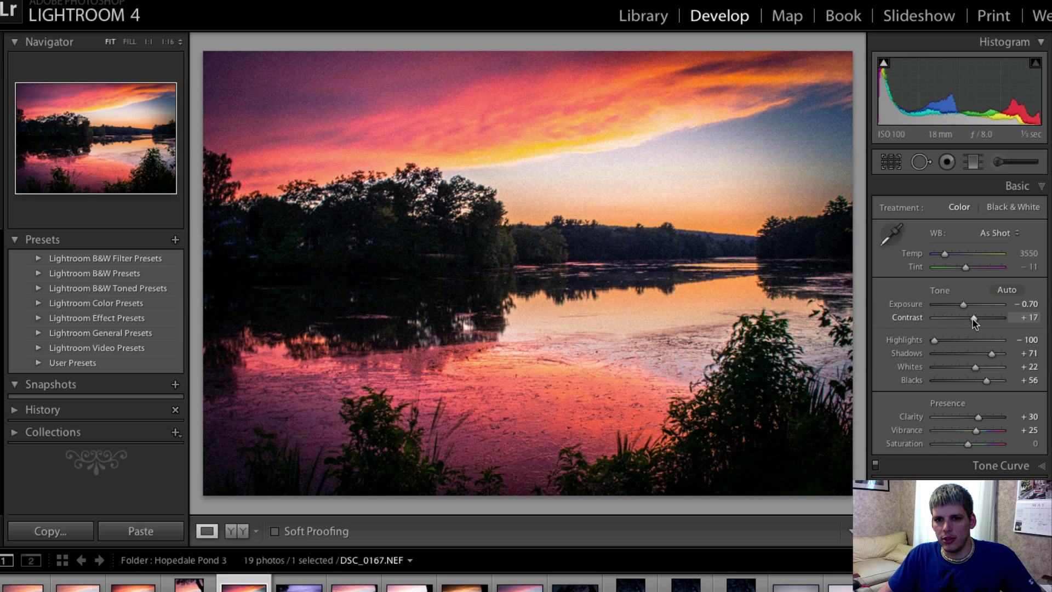
mouse_move(968, 445)
mouse_down()
mouse_move(980, 443)
mouse_move(946, 442)
mouse_move(961, 444)
mouse_up()
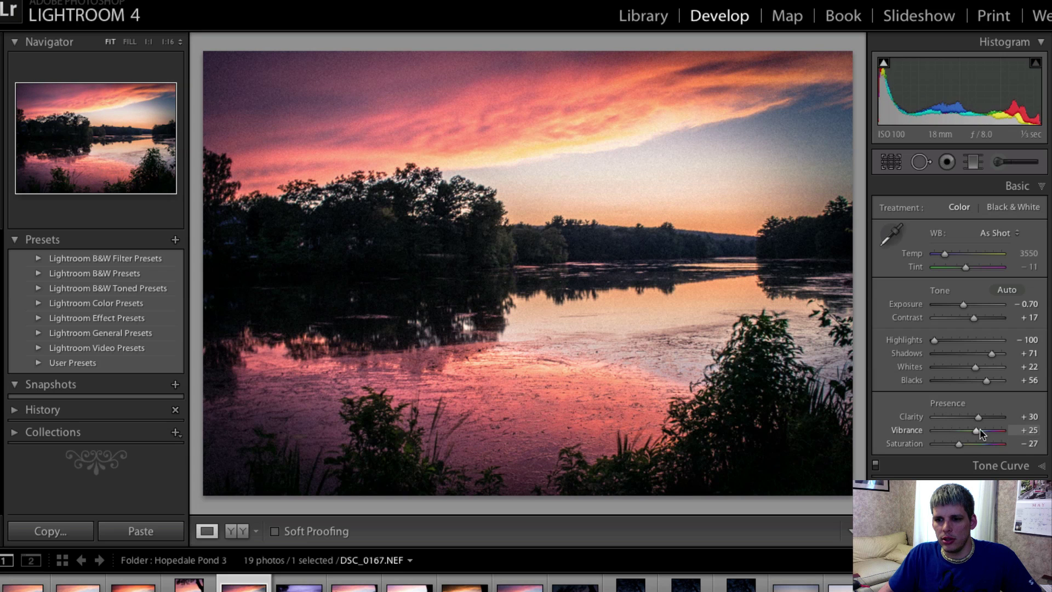
drag(980, 433, 982, 435)
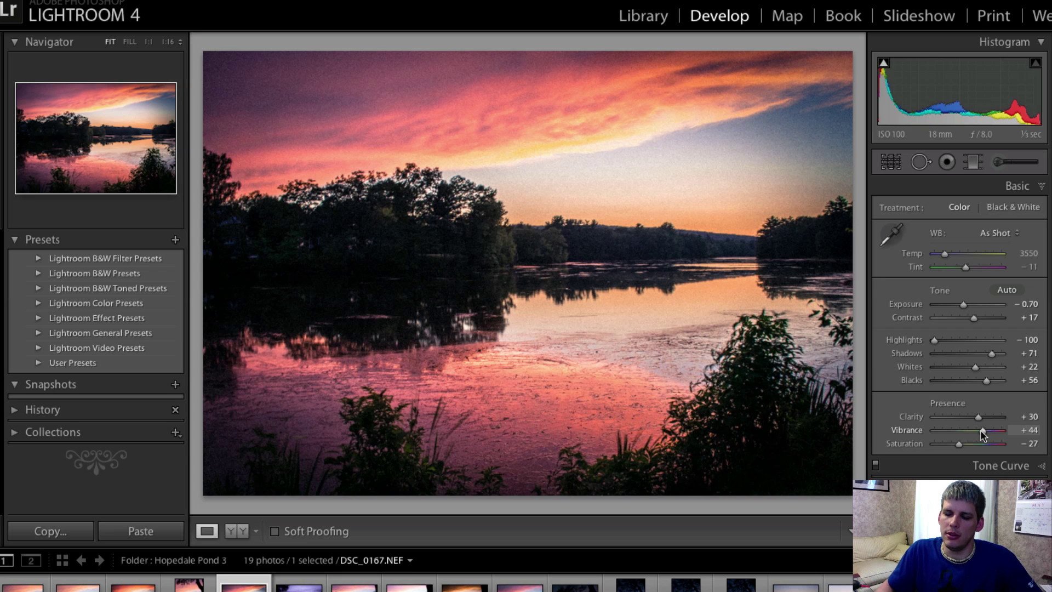
scroll(981, 430, down, 3)
scroll(975, 429, down, 2)
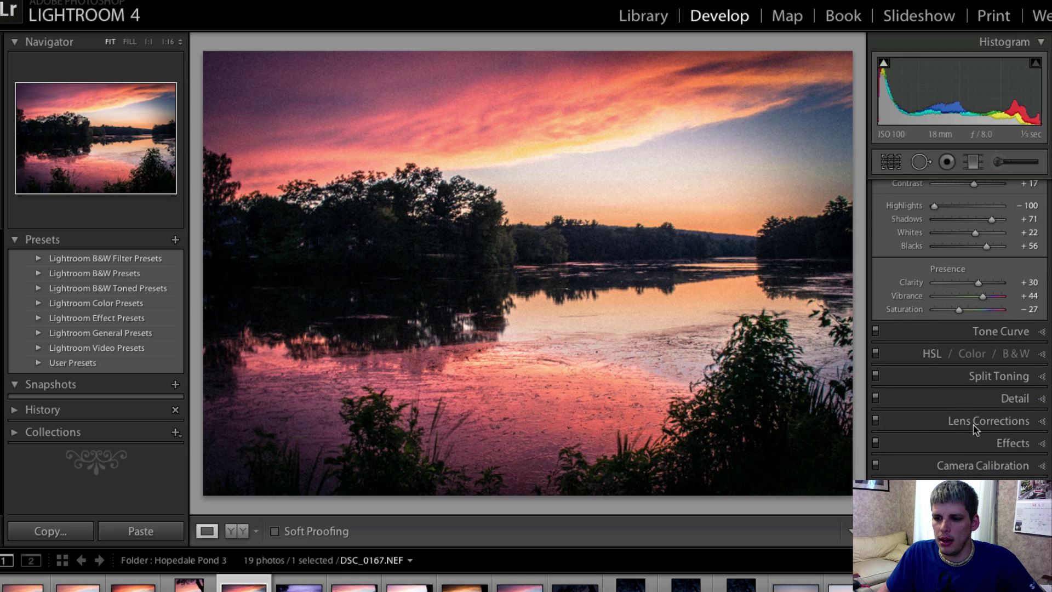
Step: In the Effects panel, lower the Grain Amount from 92 to 0
click(1032, 445)
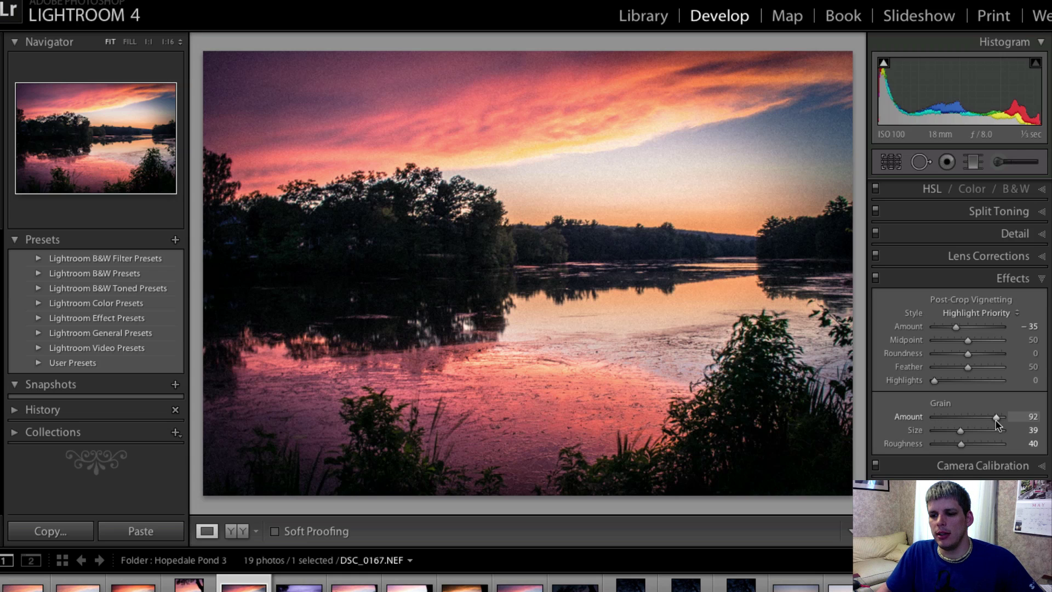
drag(997, 419, 892, 420)
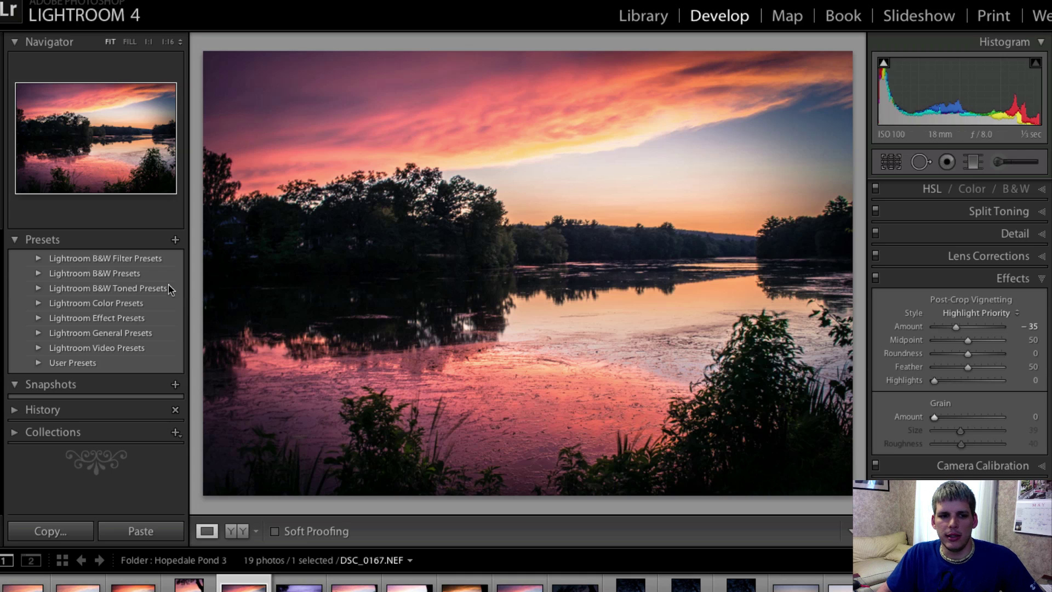
Step: Start a new develop preset and name it test
click(176, 240)
drag(458, 61, 501, 99)
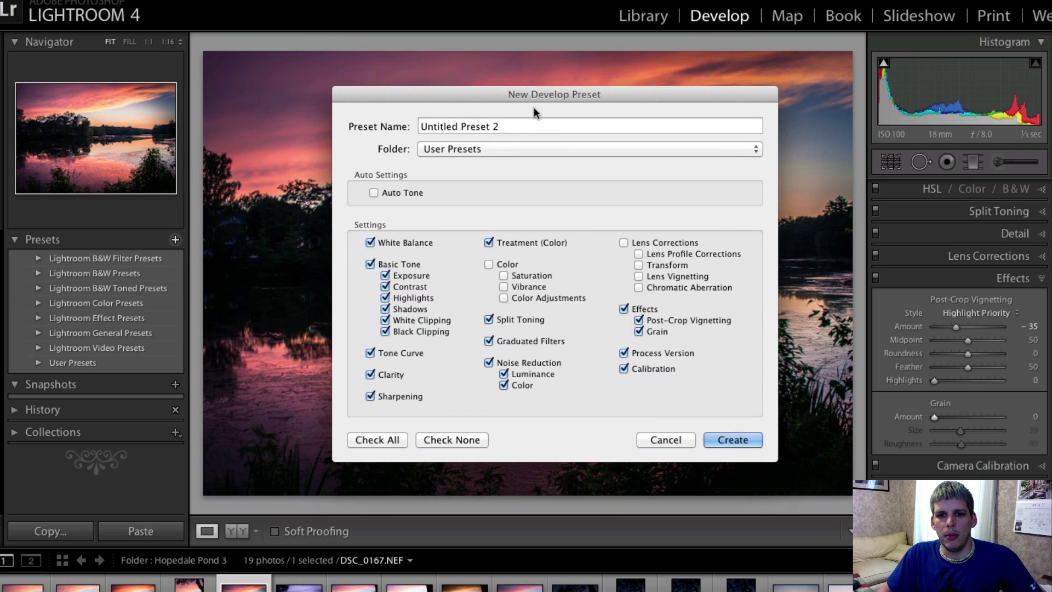
click(532, 128)
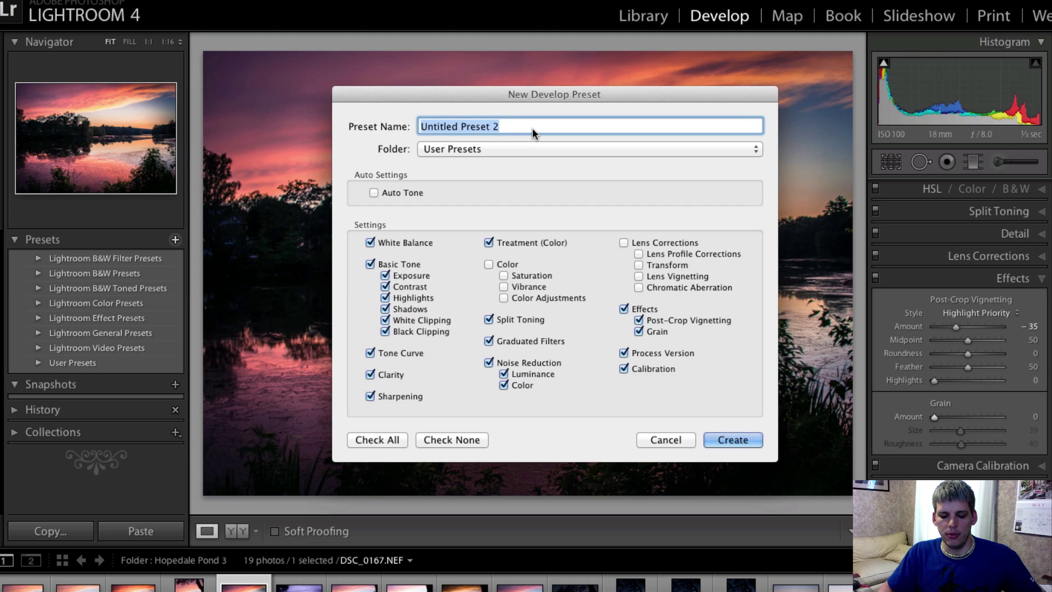
text(test)
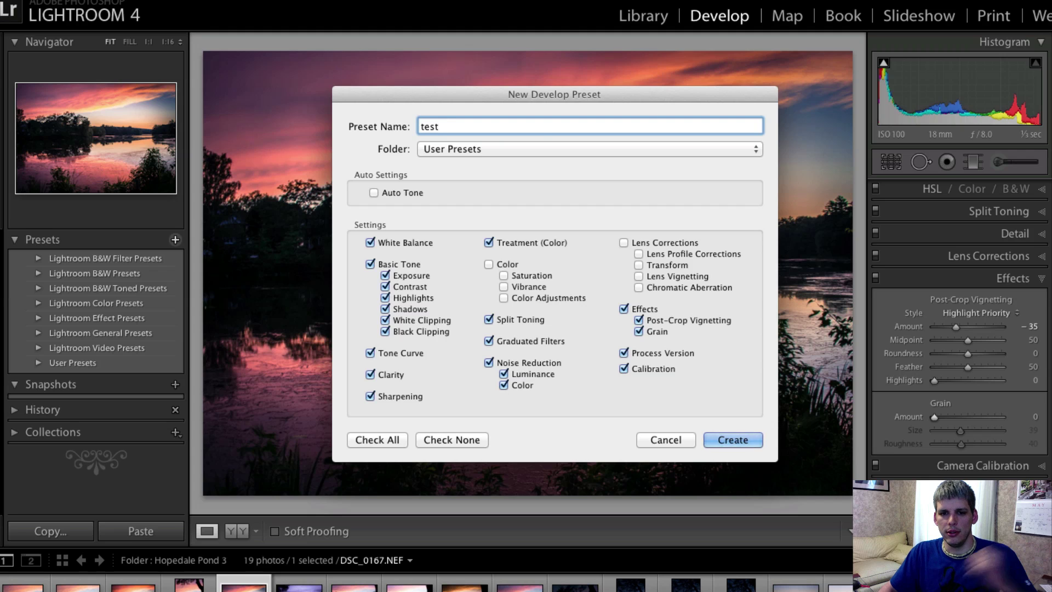
Step: Create a new preset folder called test for it and include Color settings
click(507, 149)
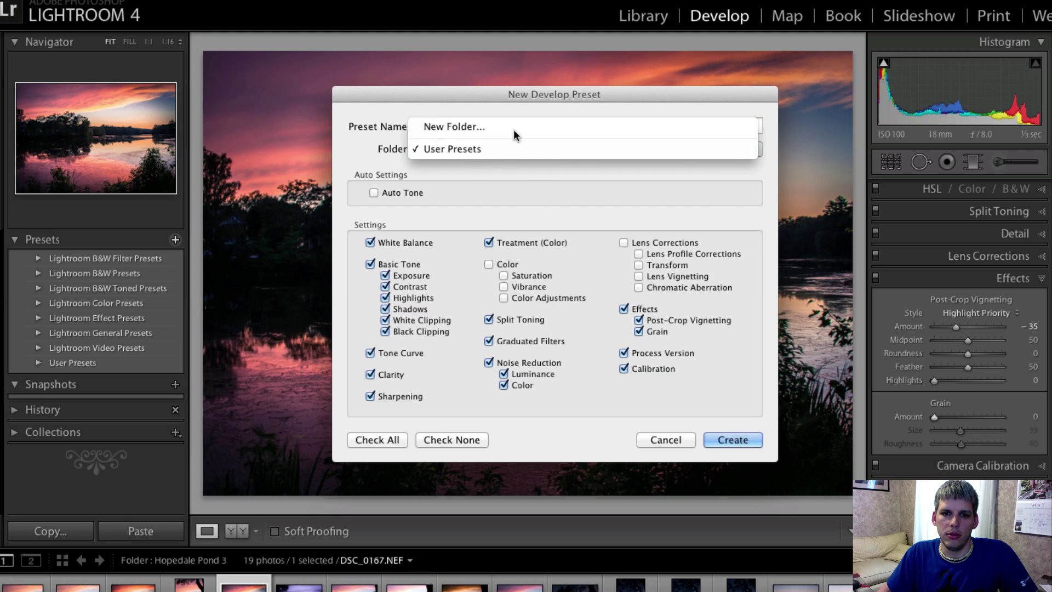
click(494, 127)
text(test)
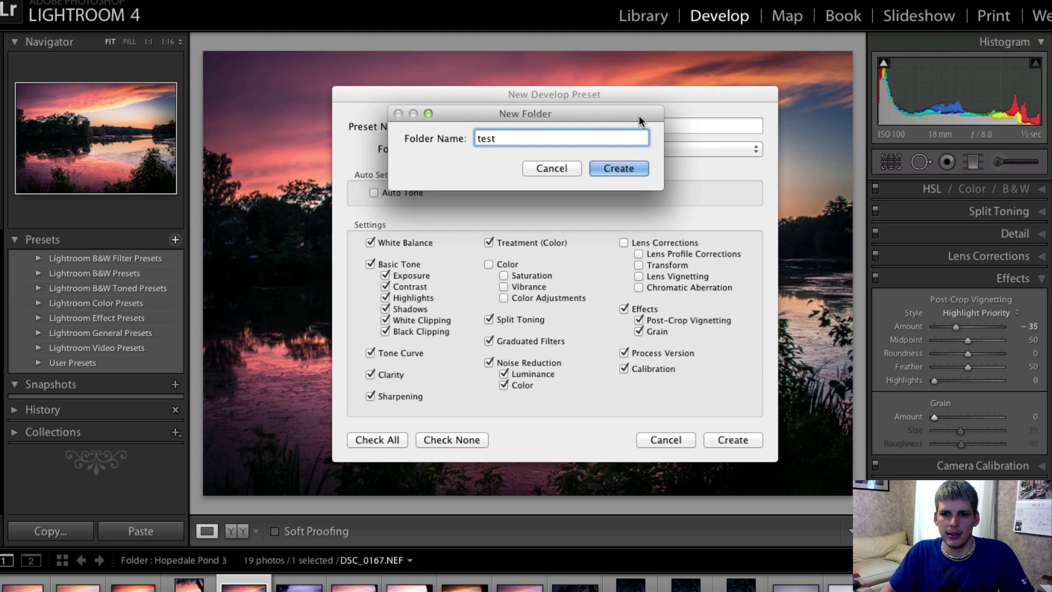
click(619, 168)
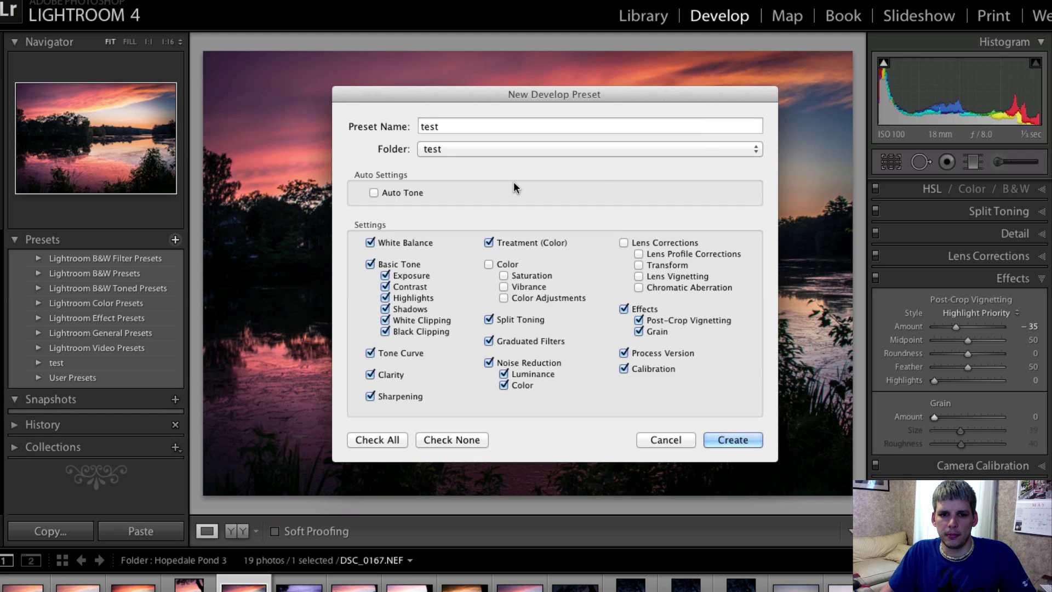
click(489, 265)
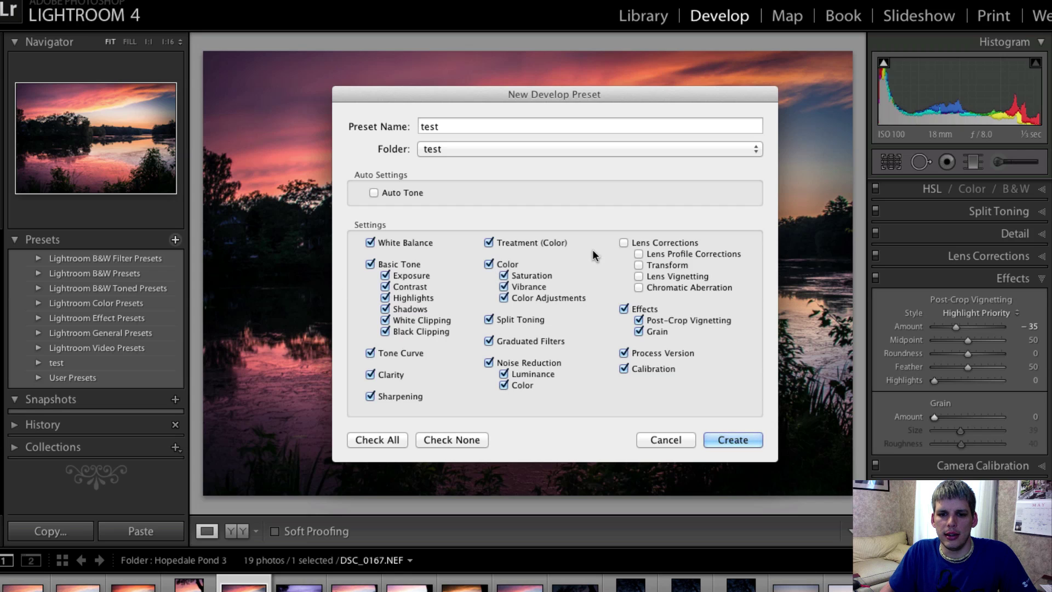
Step: Include Lens Corrections and Graduated Filters, create the test preset, and replace the existing one
click(623, 243)
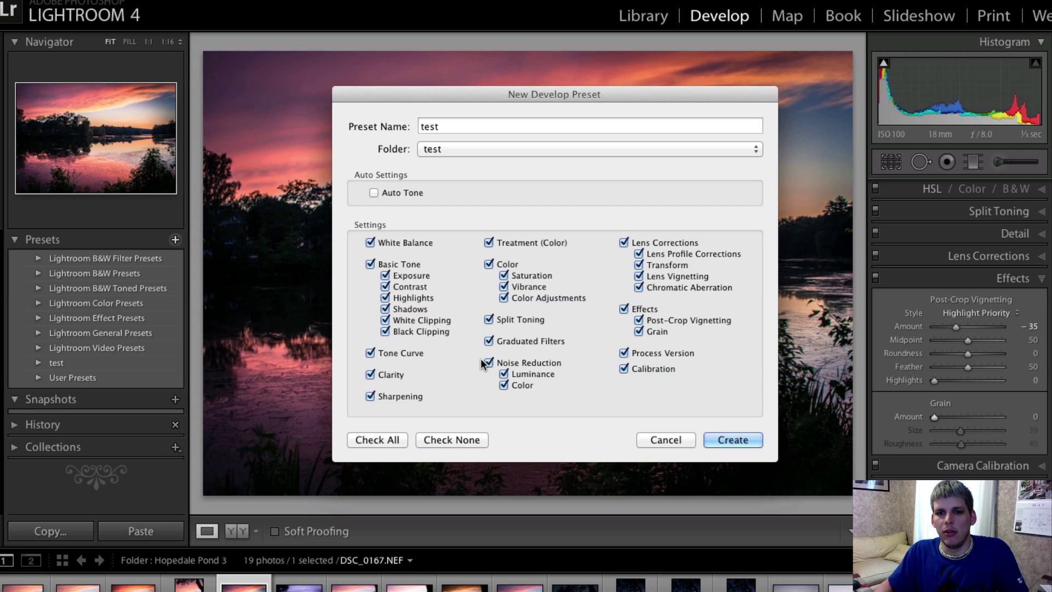
click(553, 344)
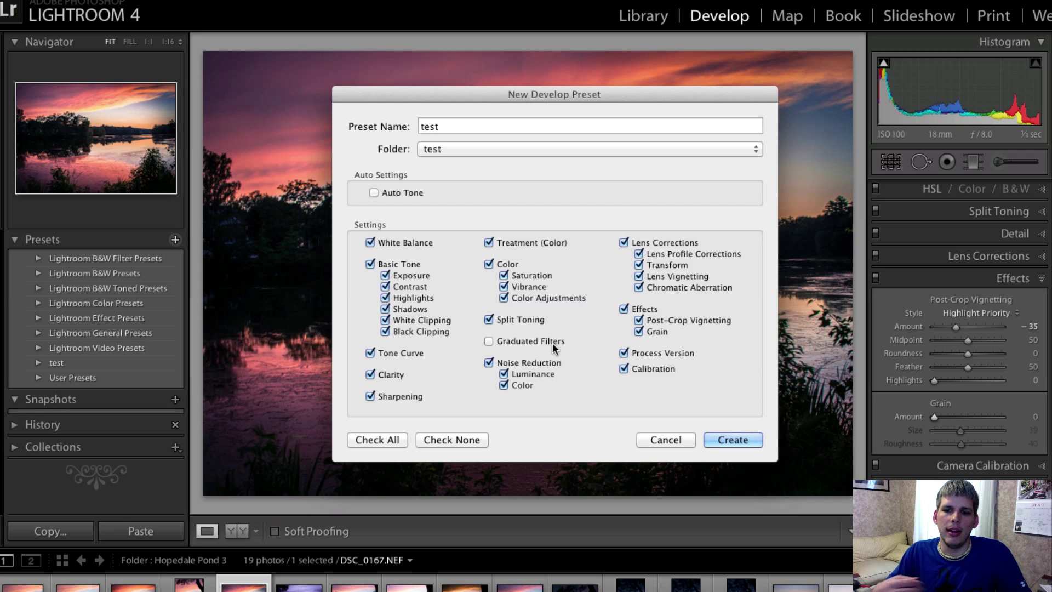
click(553, 343)
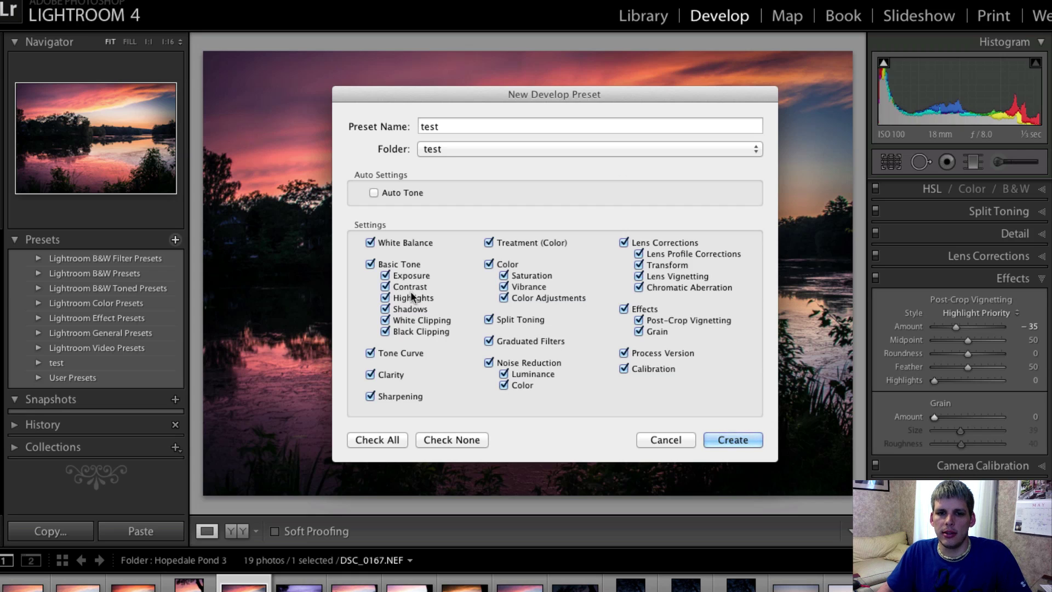
click(746, 440)
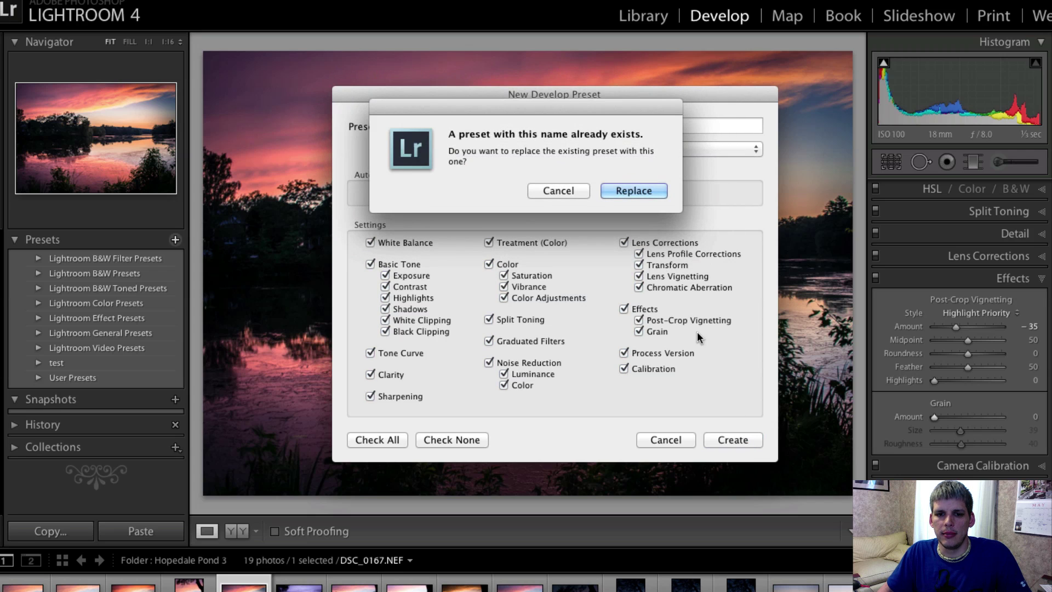
click(633, 190)
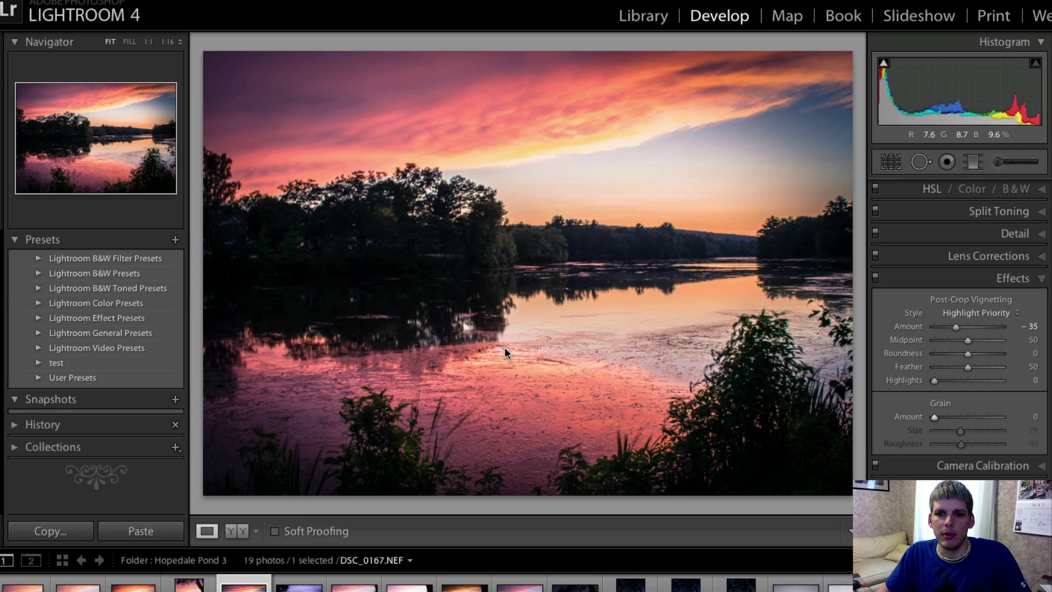
Step: Expand User Presets, toggle the test folder, and apply the TEST preset
click(39, 379)
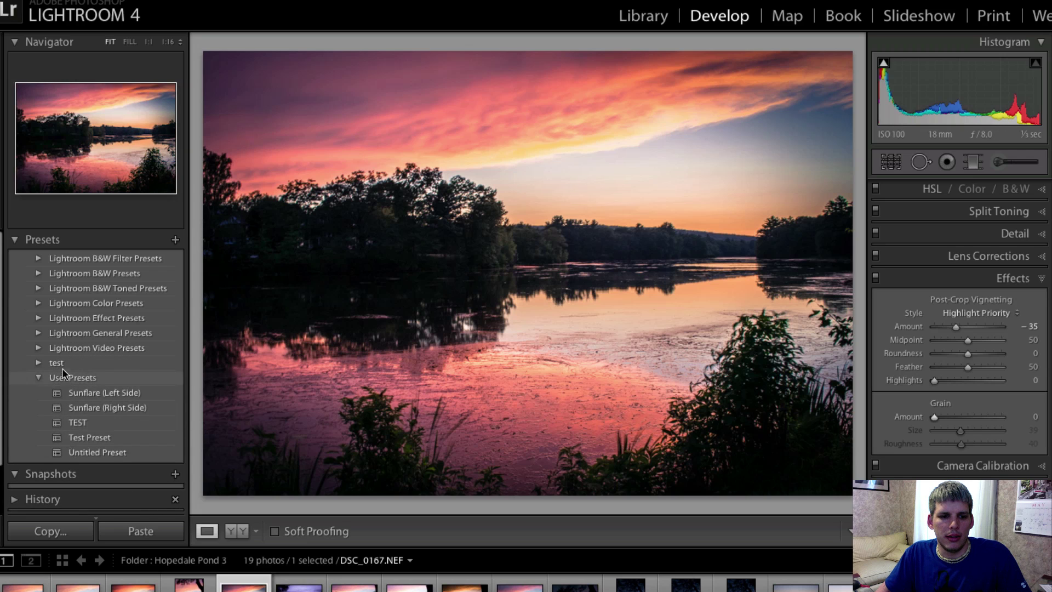
click(39, 364)
click(39, 363)
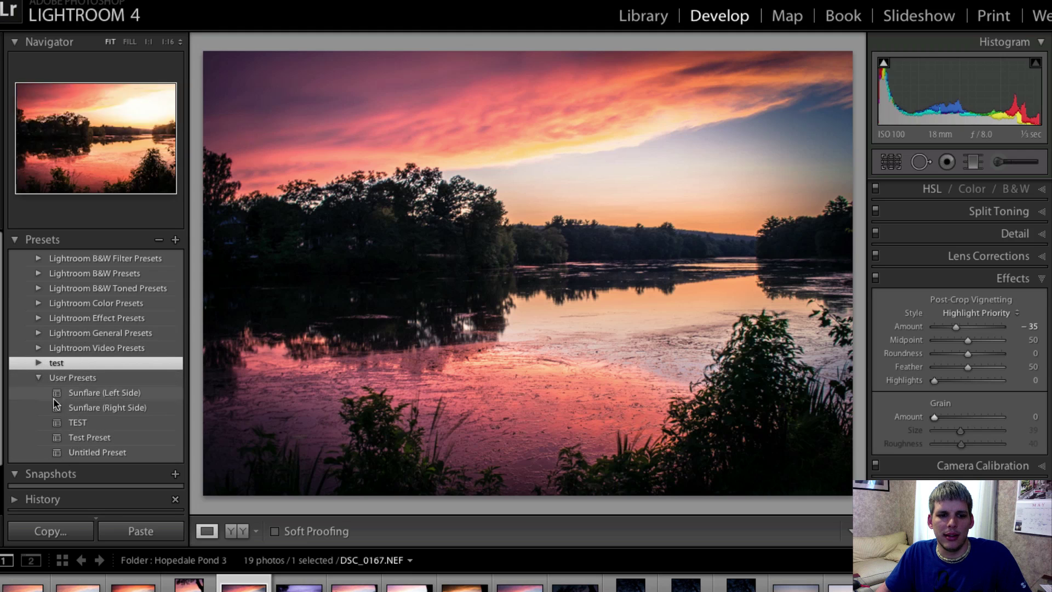
click(62, 422)
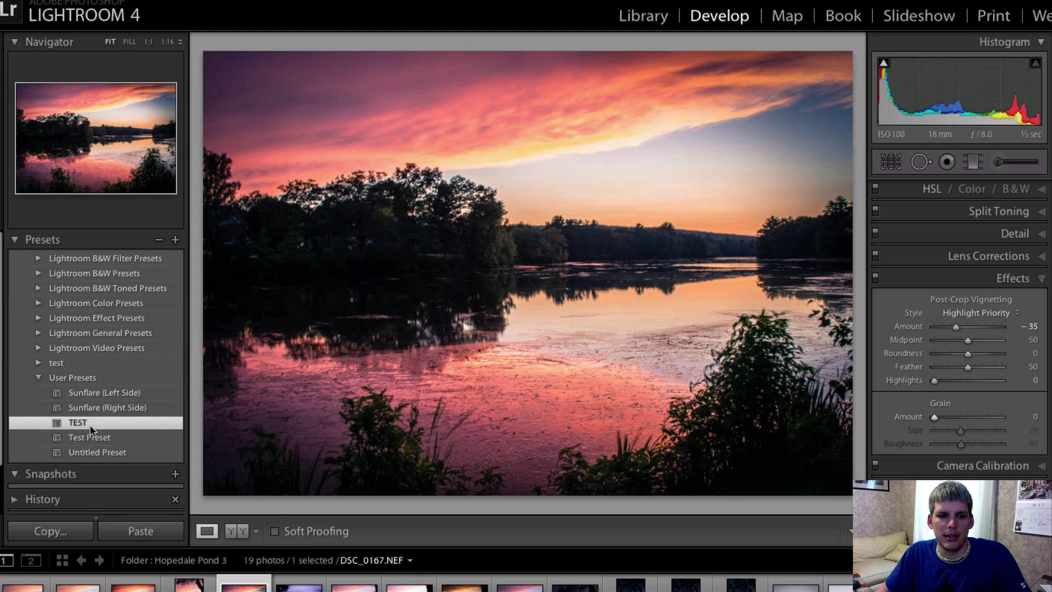
Step: Reapply the TEST preset, then reset the photo with Ctrl+Shift+R
click(48, 364)
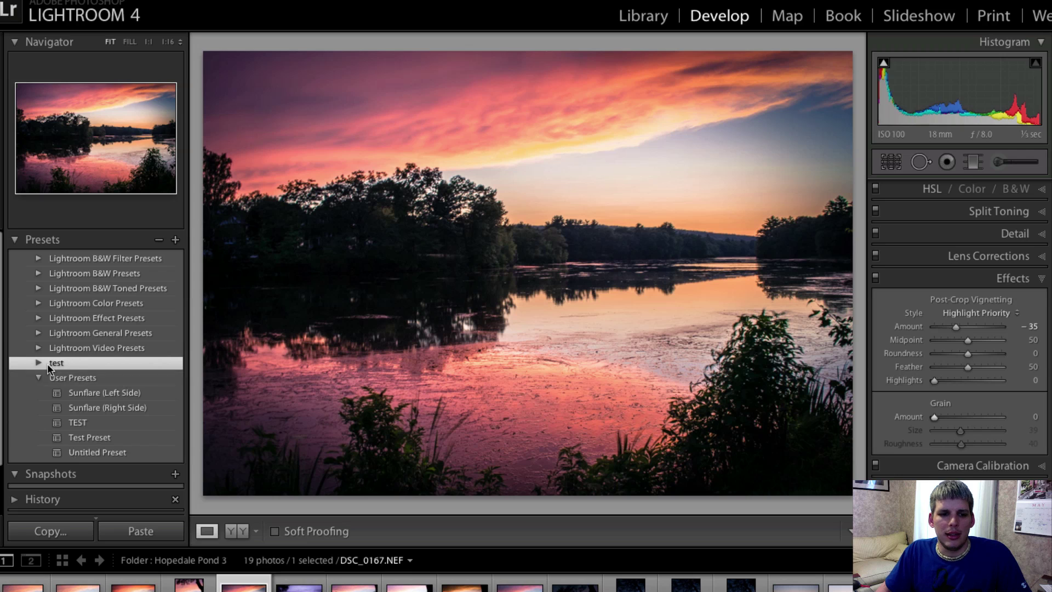
click(68, 424)
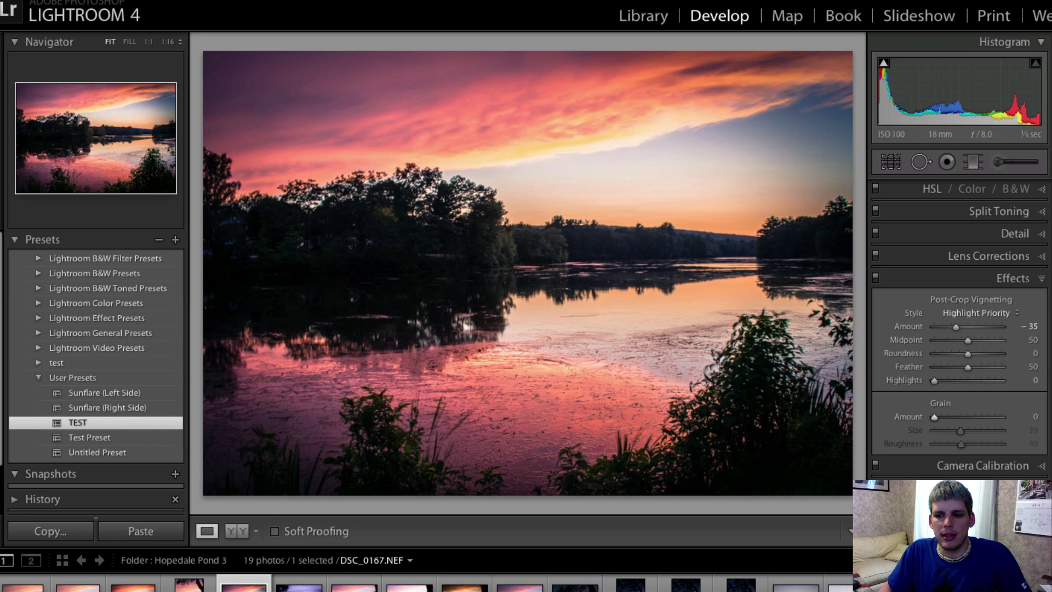
key(ctrl+shift+r)
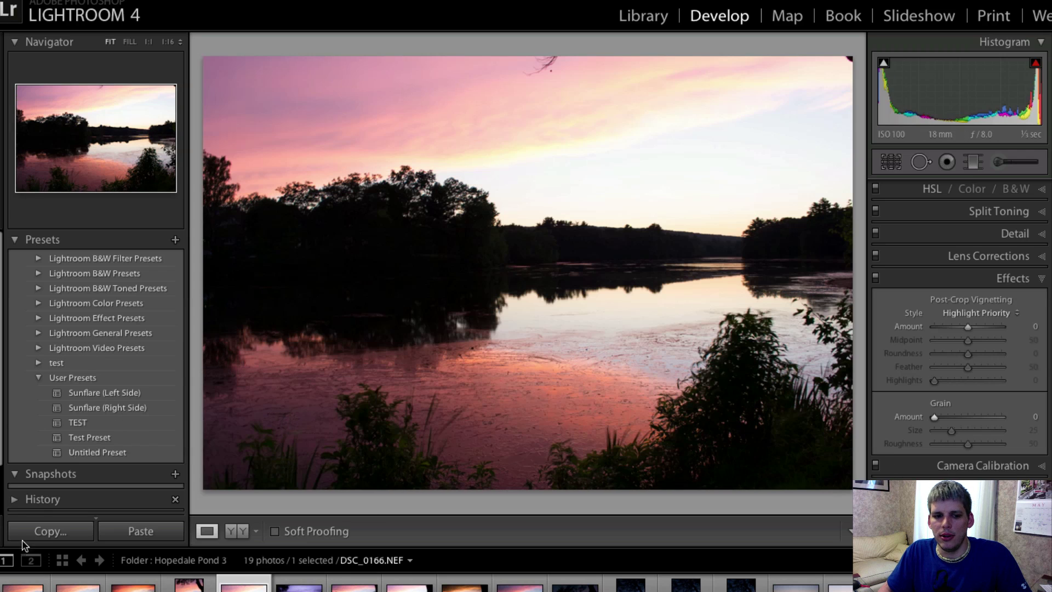
Step: Reapply TEST and heal the dark sky speck near the top centre with Spot Removal
click(78, 424)
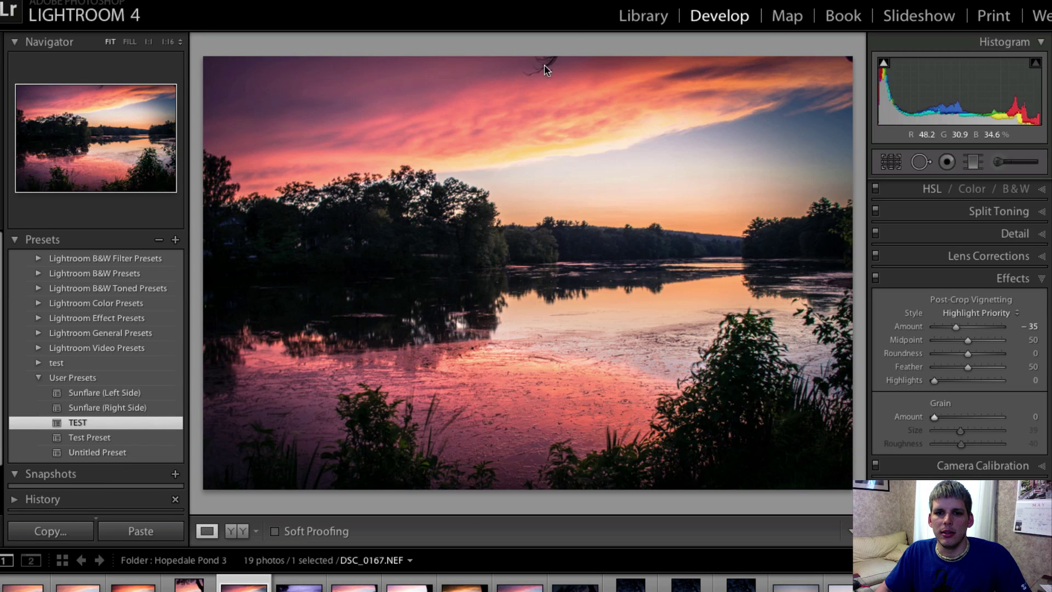
click(920, 162)
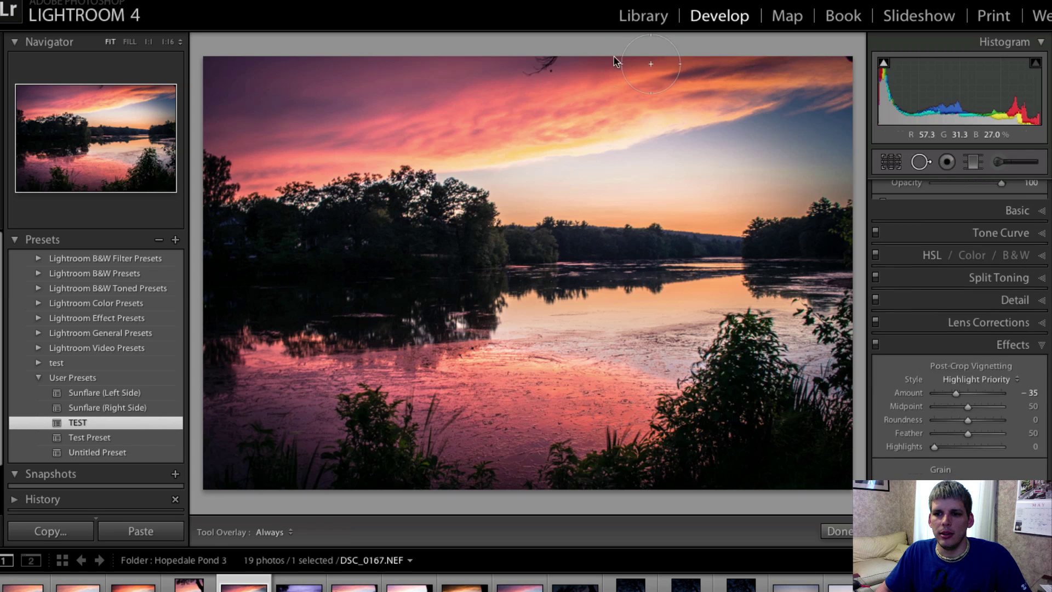
click(544, 67)
drag(511, 108, 488, 80)
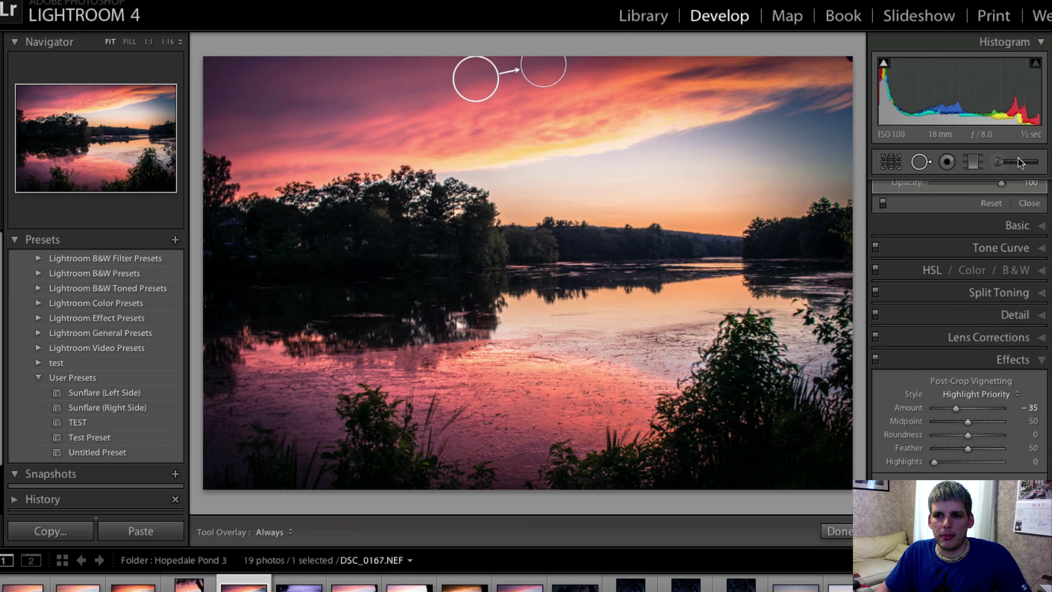
click(922, 162)
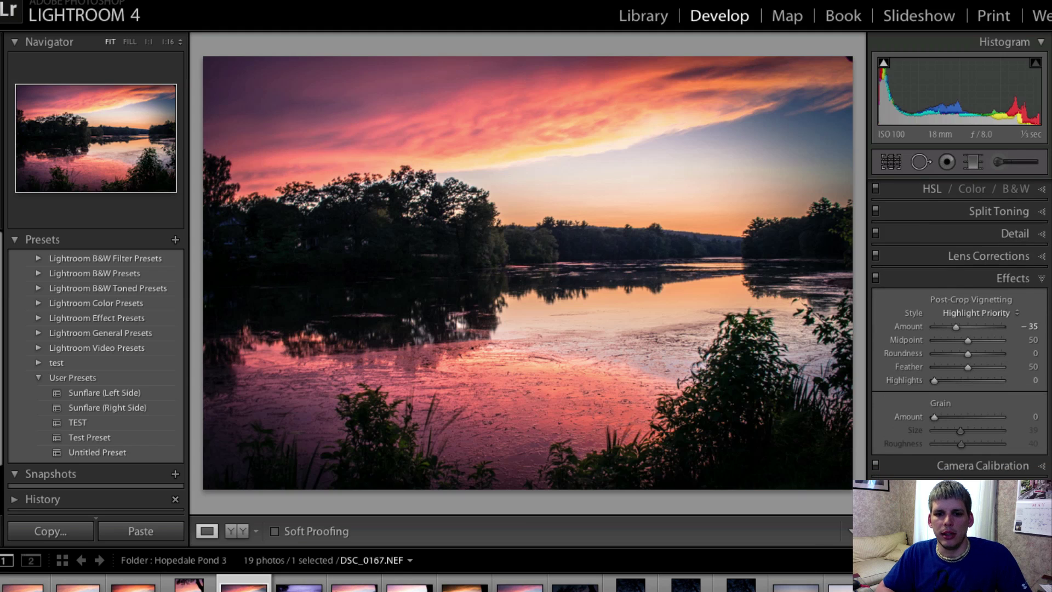